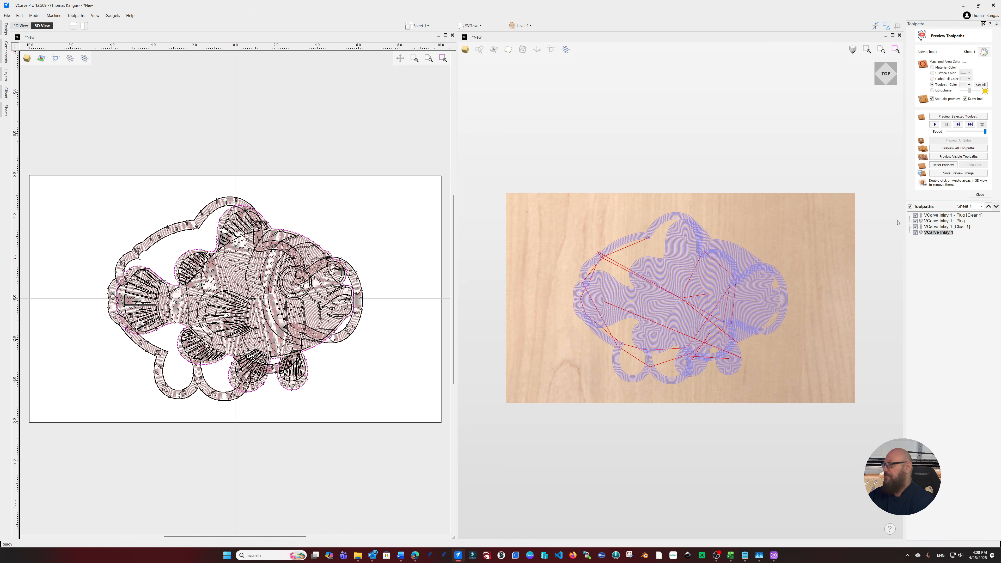
- Delete all existing VCarve inlay toolpaths, including the plug and clearance toolpaths
left_click(911, 206)
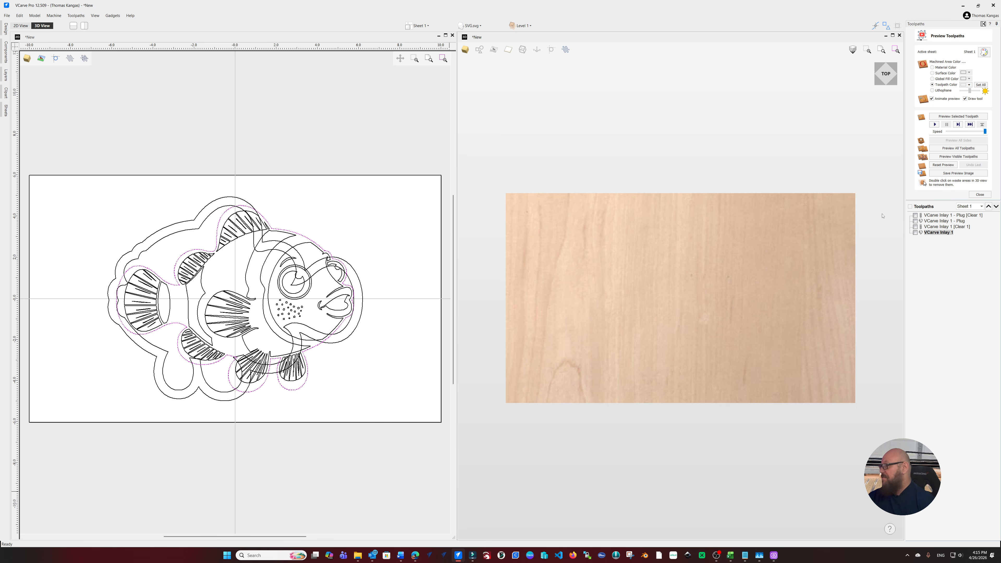
left_click(911, 206)
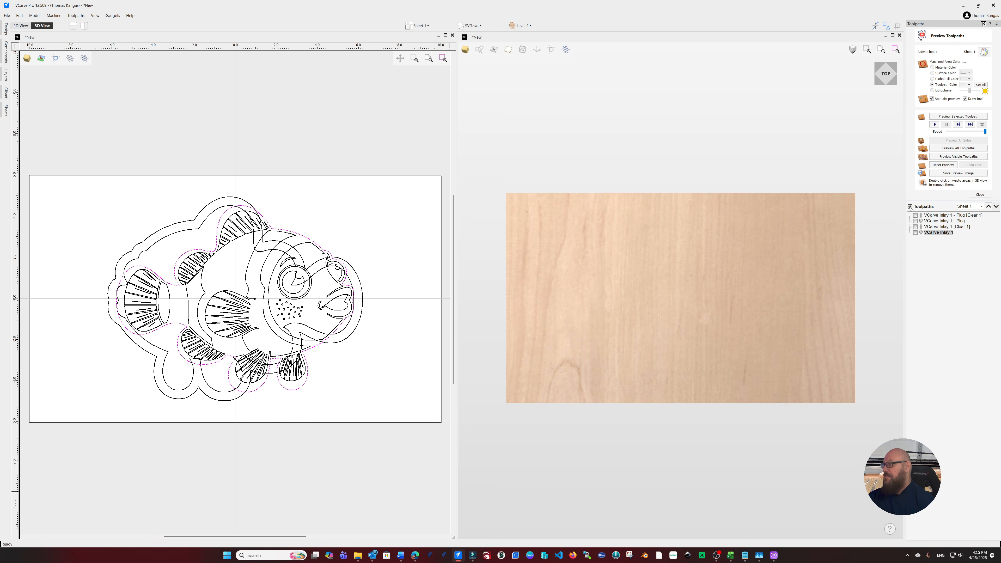
right_click(925, 216)
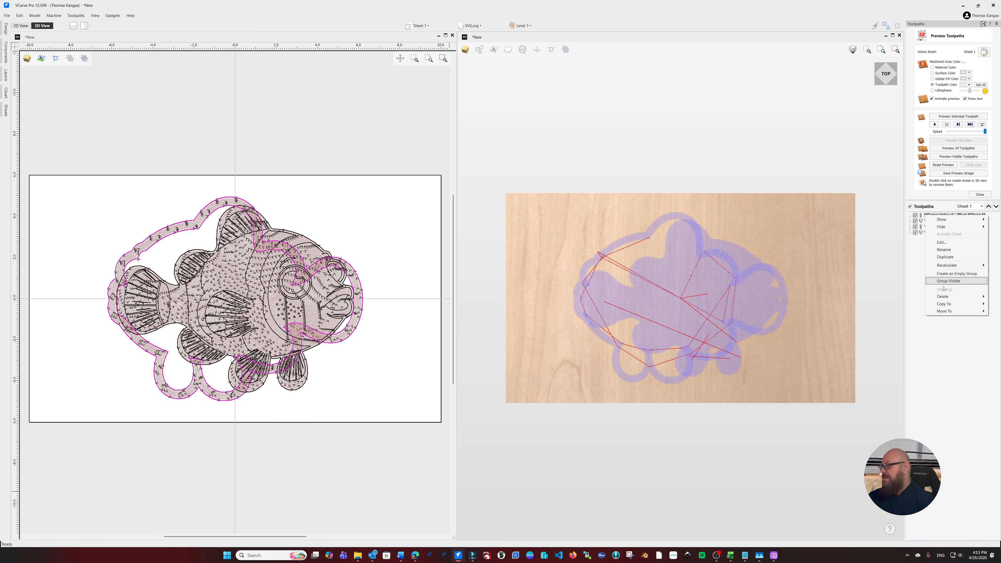
mouse_move(950, 298)
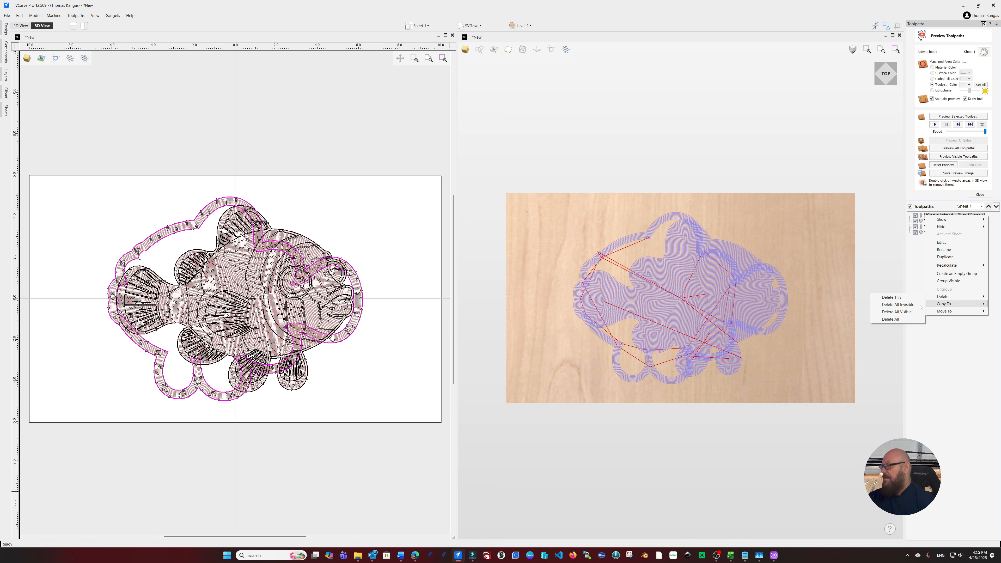
left_click(893, 322)
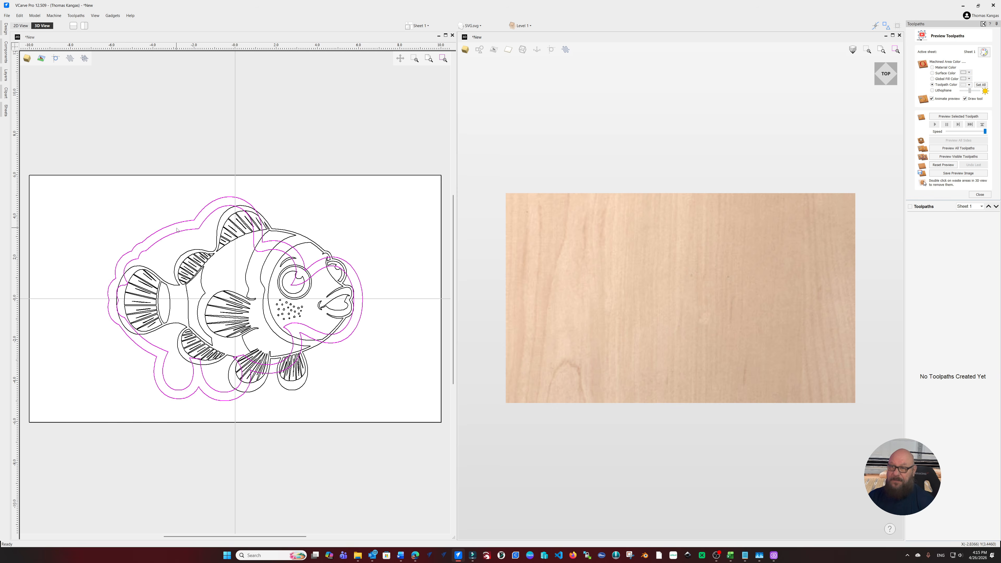
- Delete the outer and inner mirrored plug outline vectors overlapping the fish drawing
left_click(212, 214)
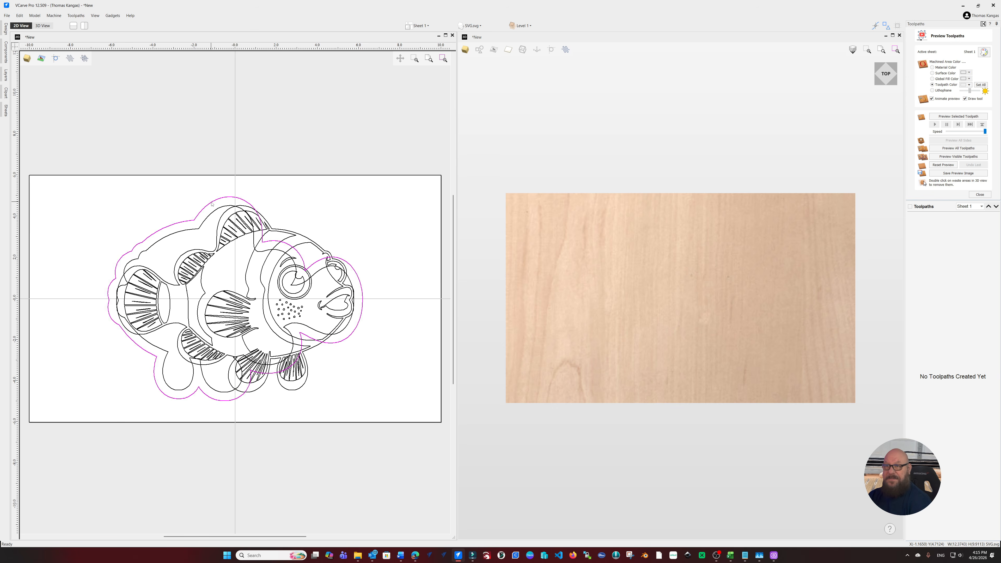
key("Delete")
left_click(200, 227)
key("Delete")
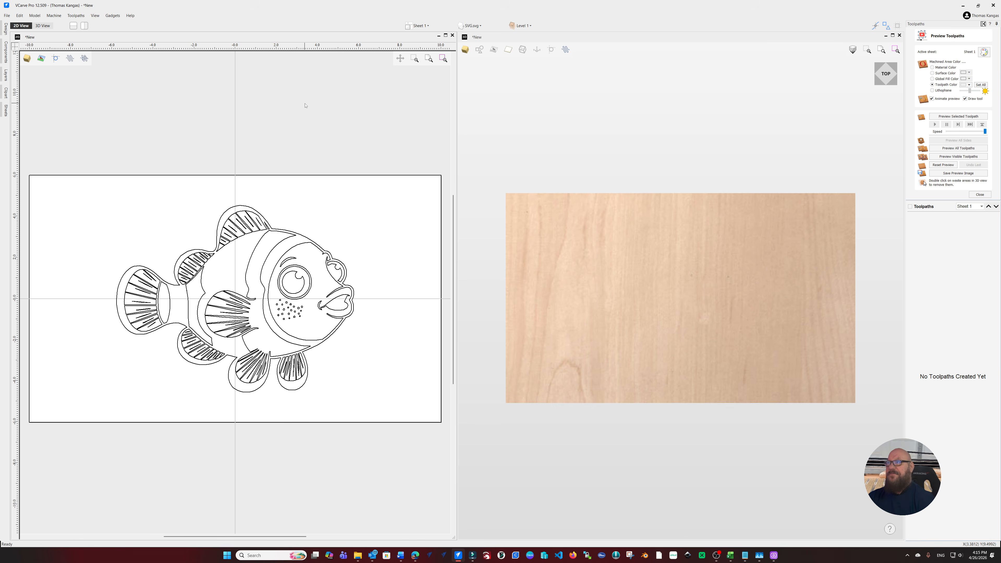
- Rename Sheet 1 in the sheets list to Walnut_Board
left_click(983, 25)
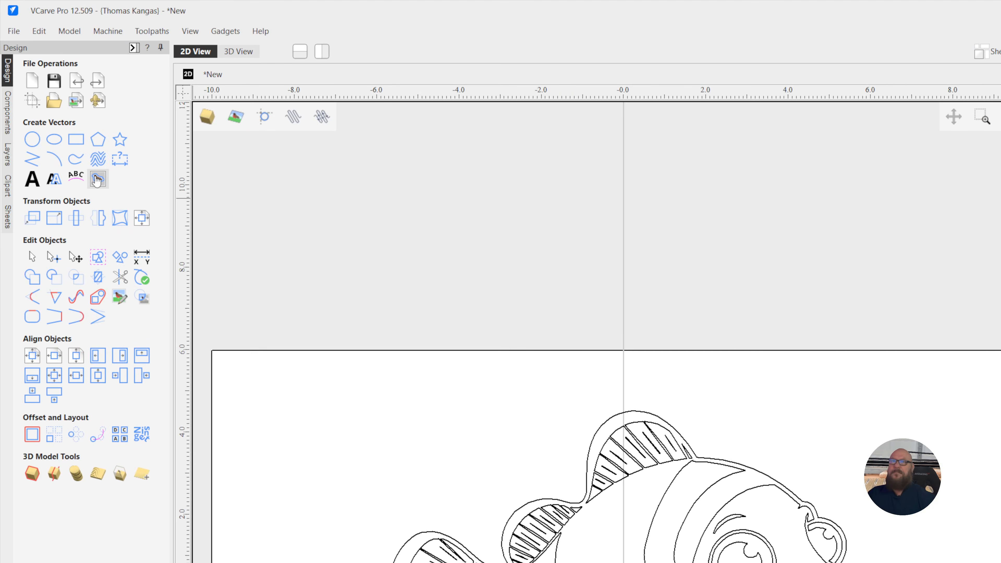
left_click(8, 223)
left_click(42, 101)
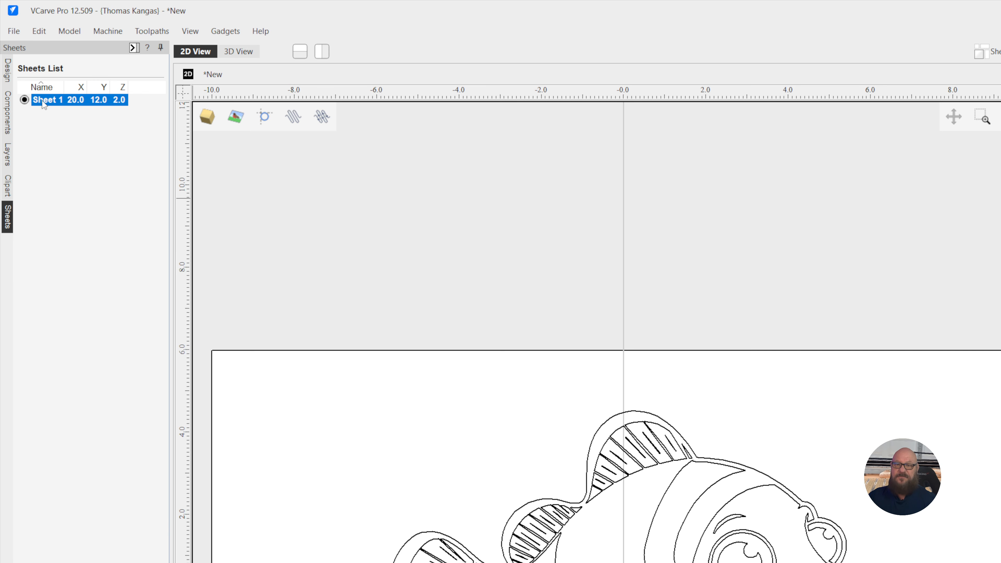
right_click(42, 101)
left_click(62, 124)
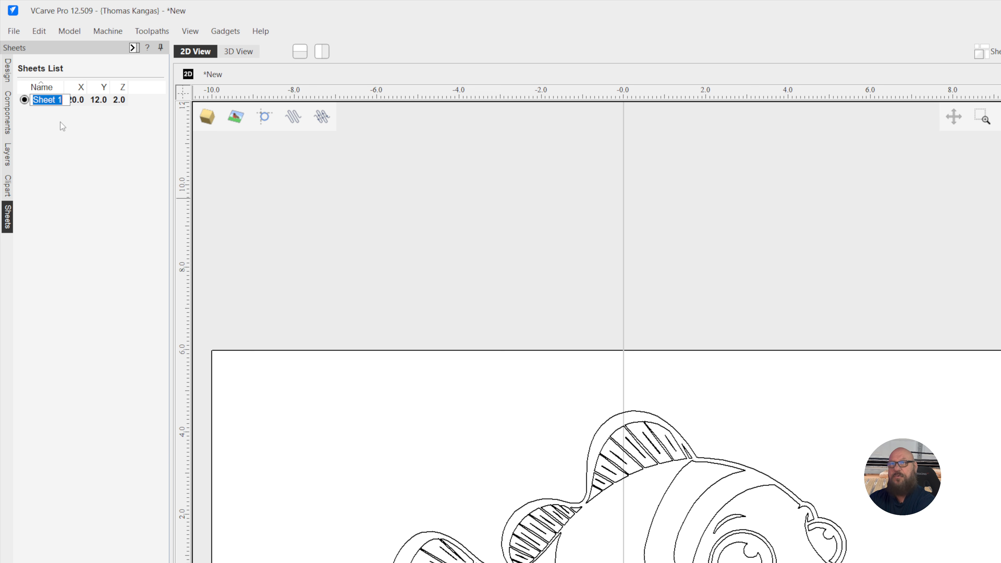
type("Wa")
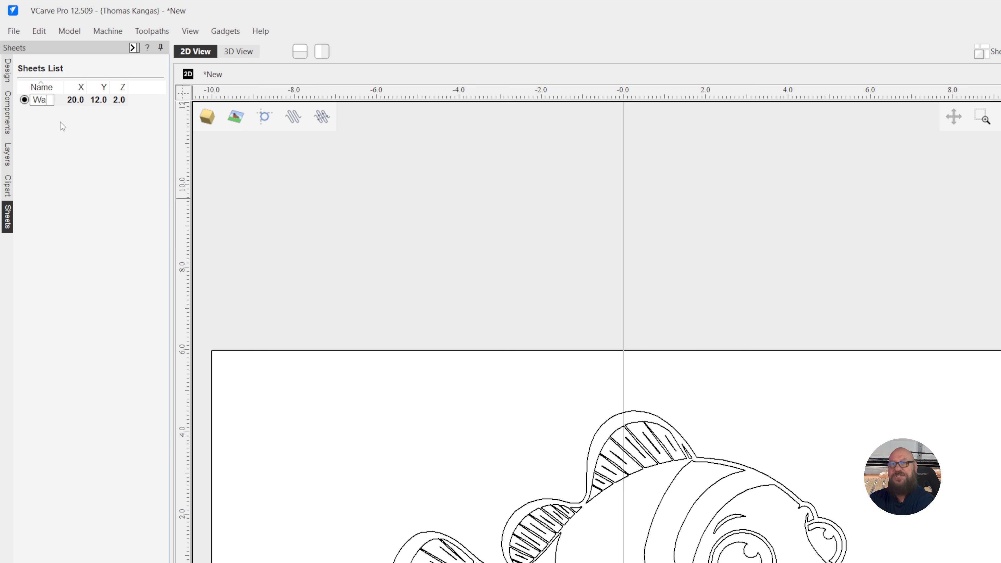
type("lnut_Board")
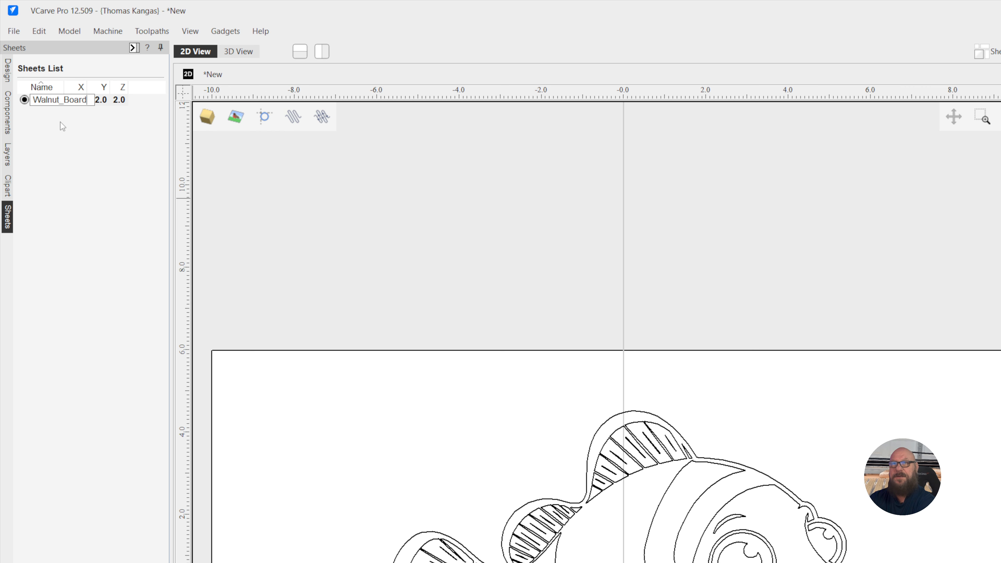
key("Return")
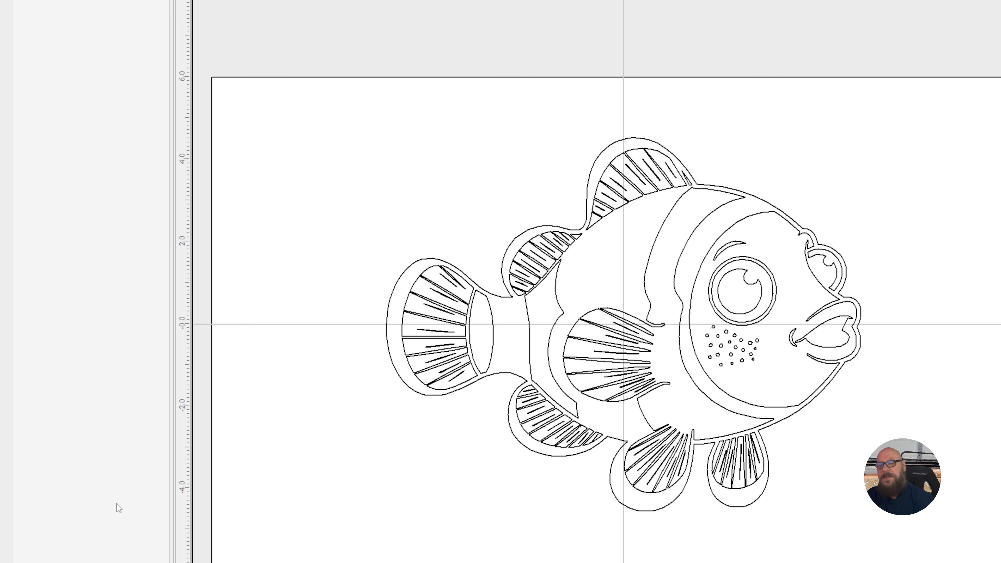
- Add a new sheet named Maple to the job
left_click(110, 477)
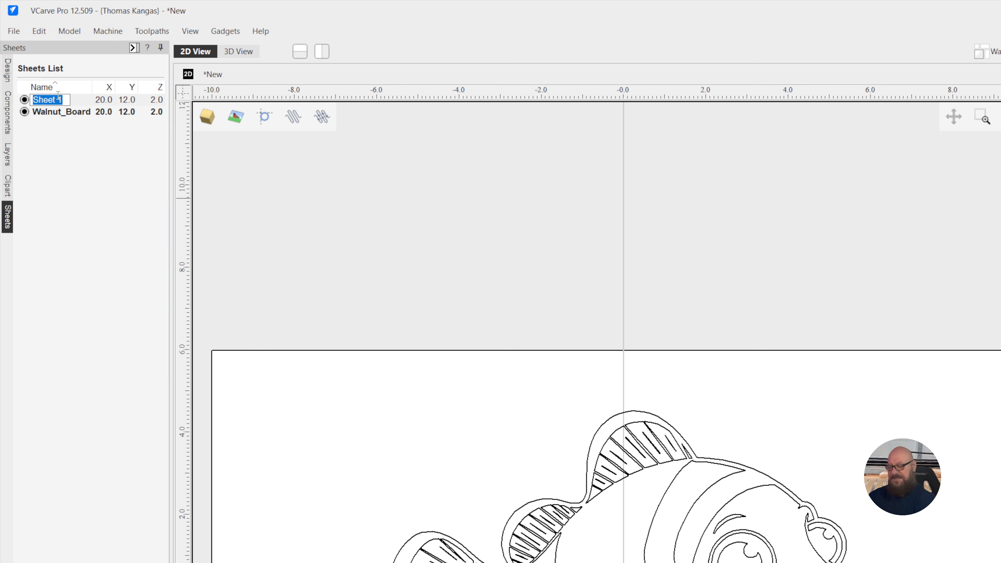
type("Maple")
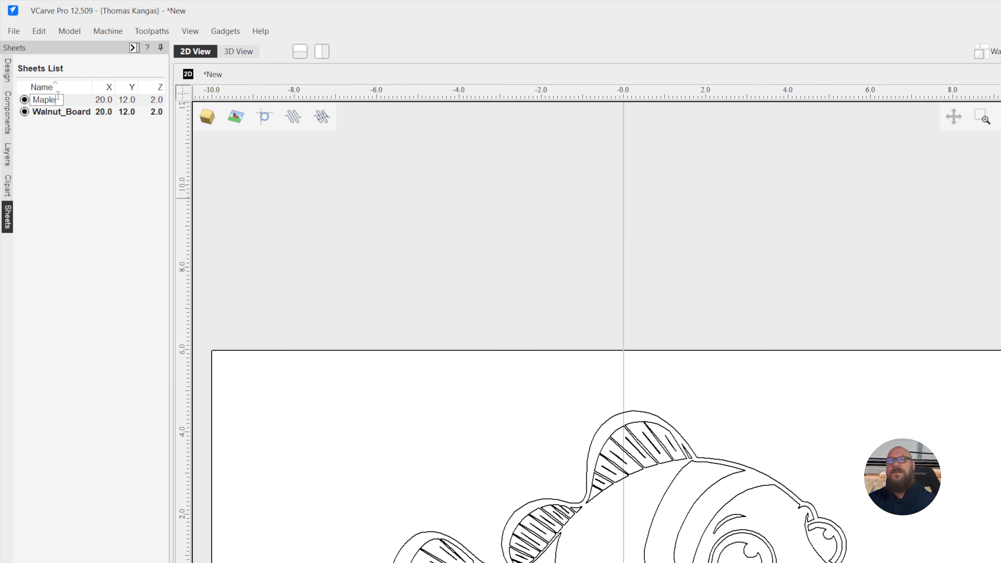
key("Return")
- Set the Maple sheet's width and height to 12 inches each and check its material appearance
right_click(59, 99)
left_click(76, 107)
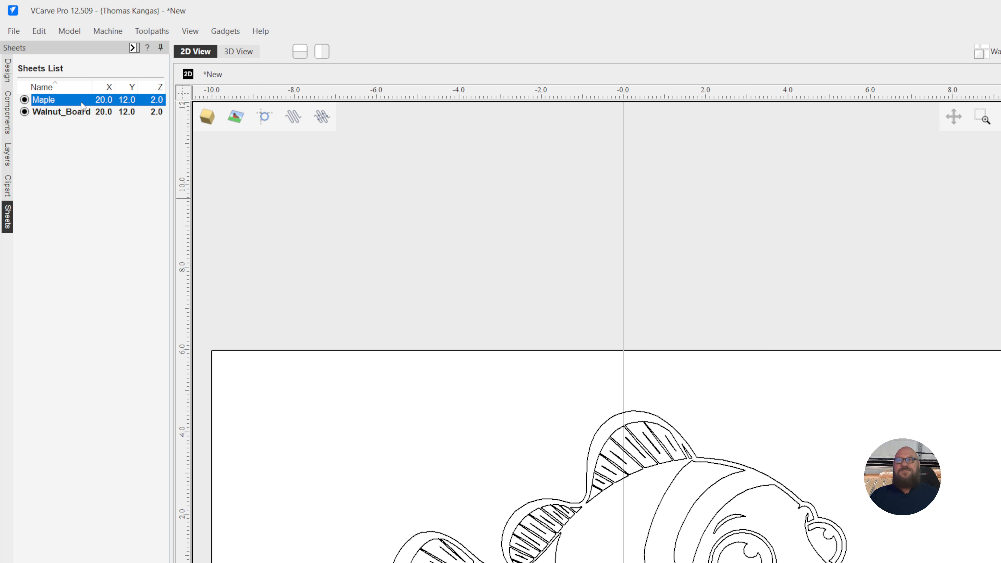
type("12")
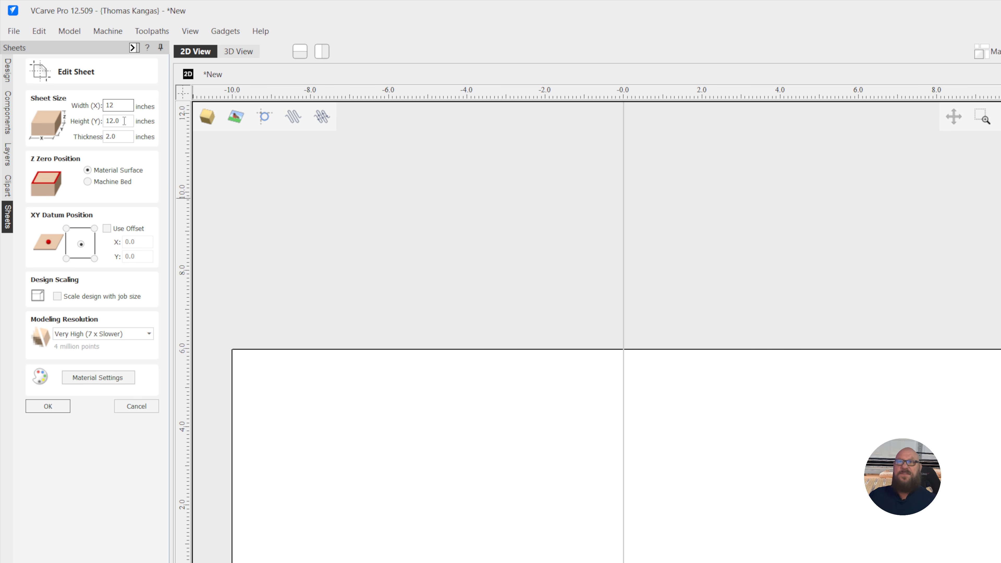
key("Tab")
type("12")
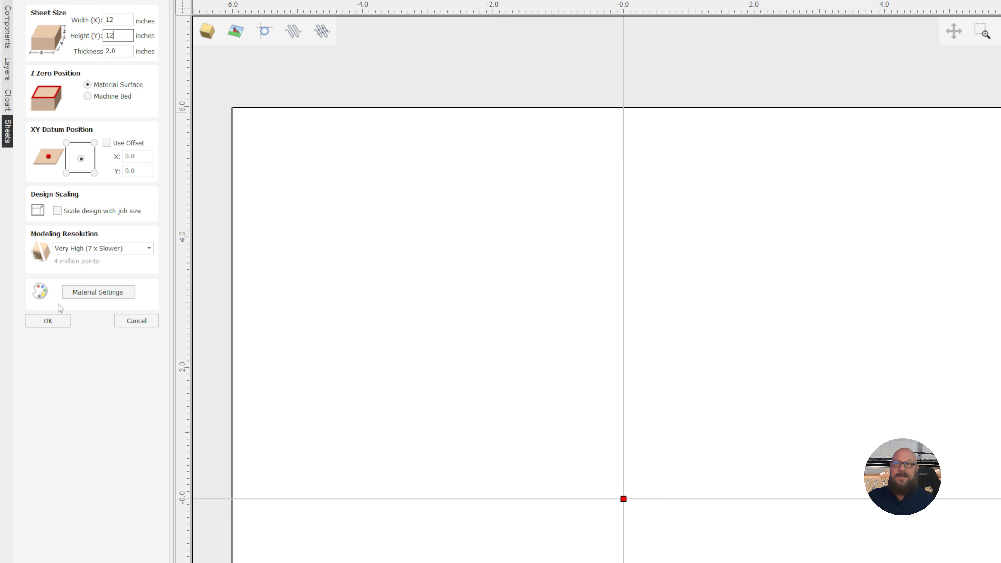
left_click(80, 292)
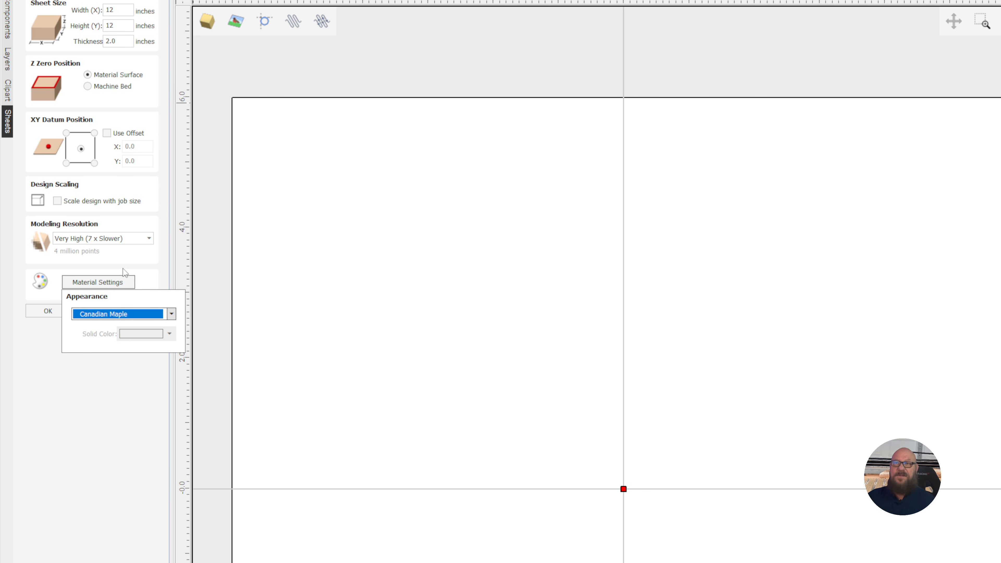
left_click(138, 268)
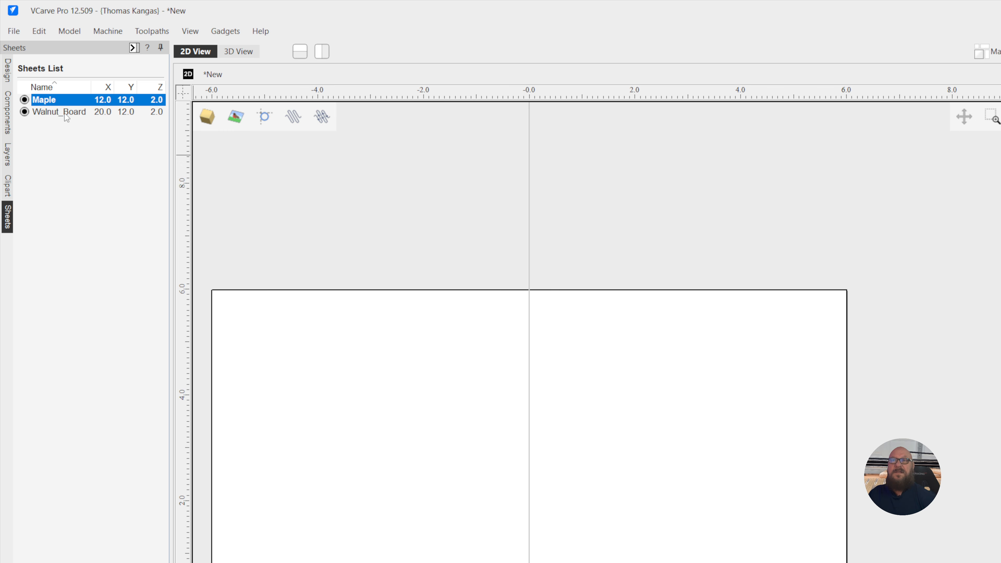
- Edit the Walnut_Board sheet and set its material appearance to Walnut
left_click(65, 113)
right_click(65, 114)
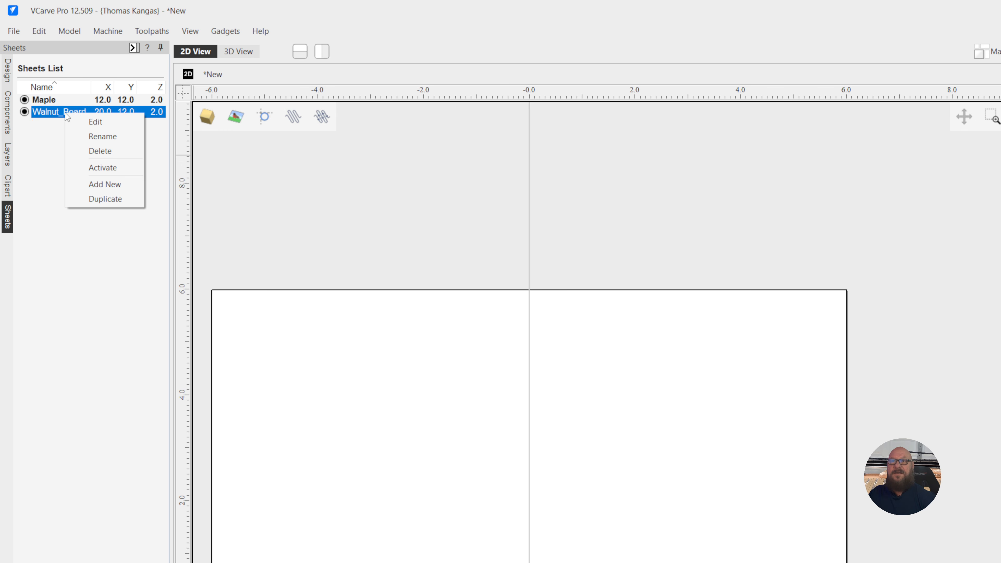
left_click(85, 126)
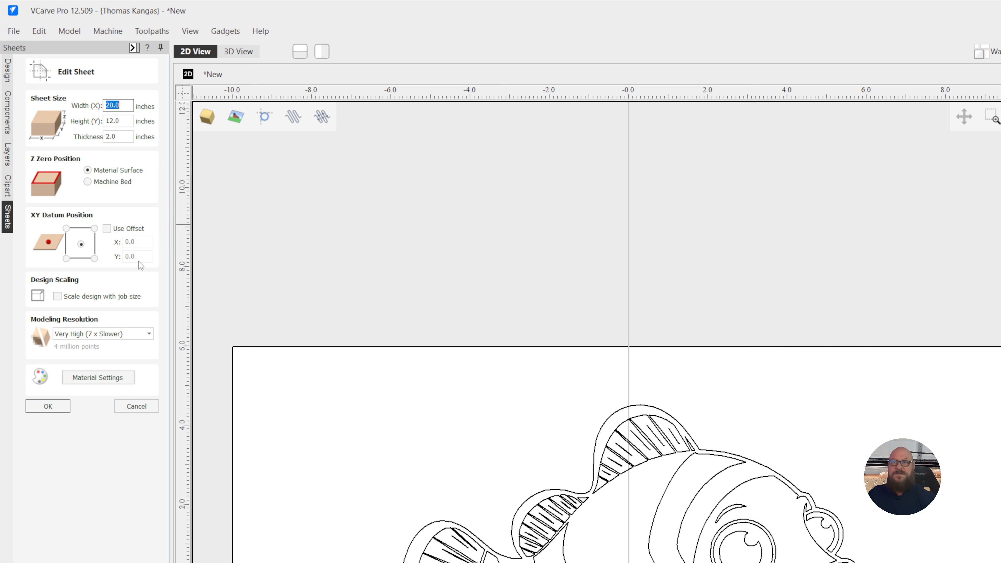
left_click(95, 378)
left_click(172, 409)
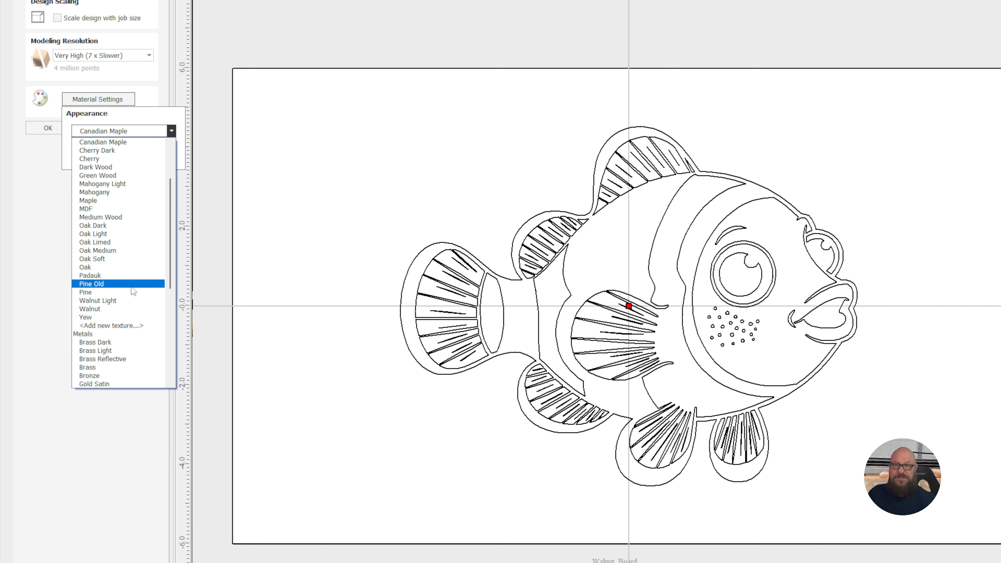
left_click(118, 316)
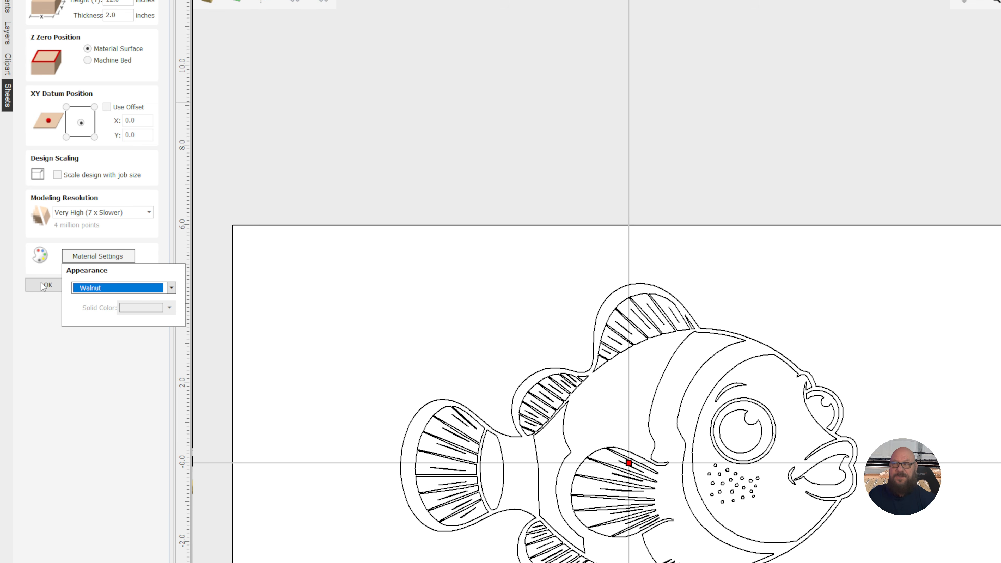
left_click(44, 285)
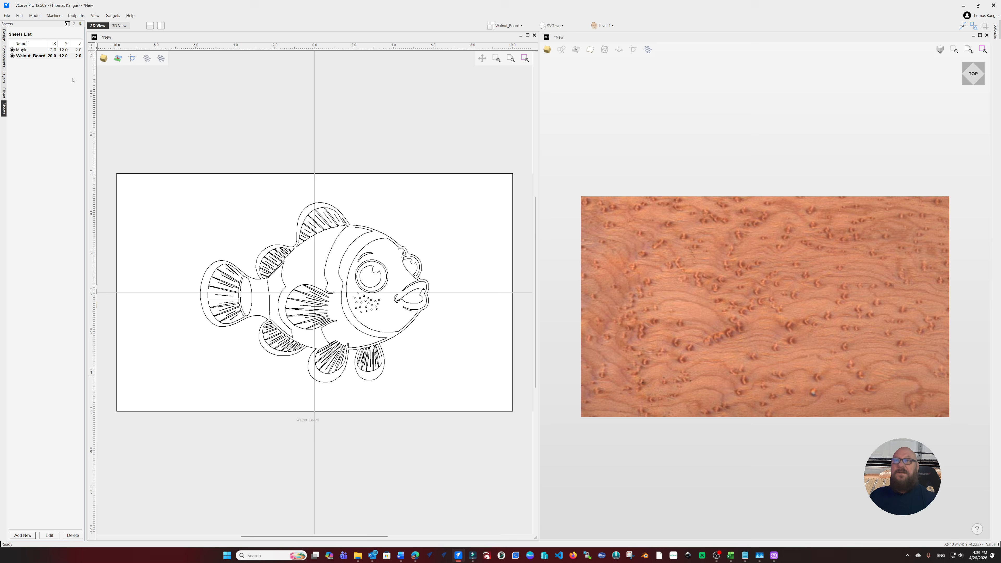
- Arrange the 2D view above the 3D view and bring up the toolpath operations
left_click(150, 25)
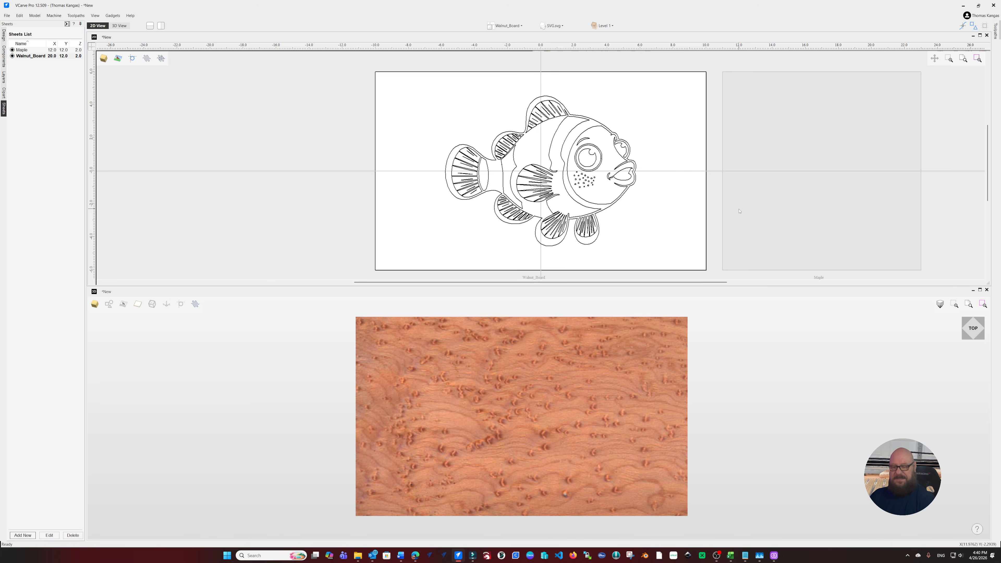
key("F12")
left_click(981, 195)
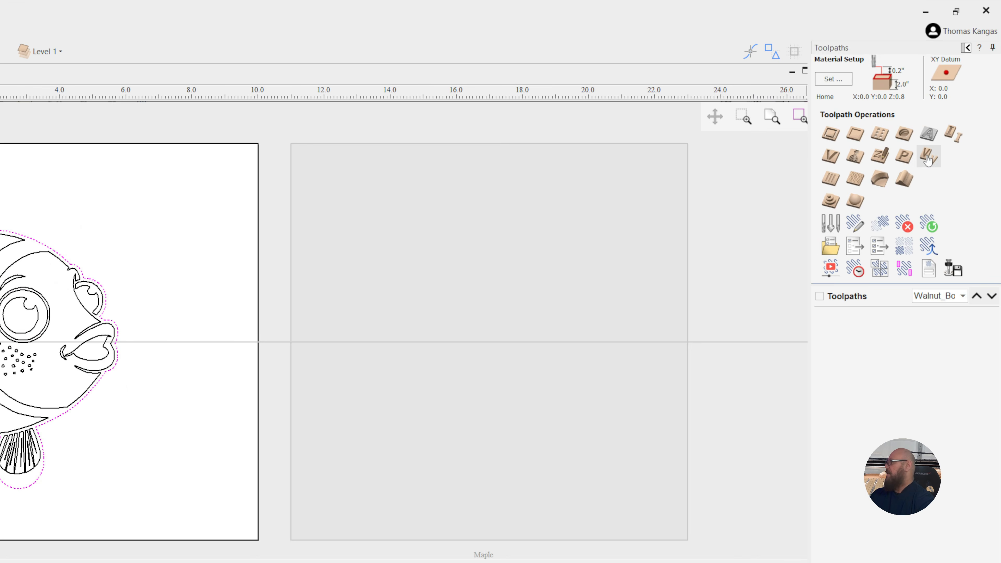
- Calculate a VCarve Inlay toolpath named fish_outline for the fish's outer outline, with Maple as the plug destination sheet
left_click(966, 77)
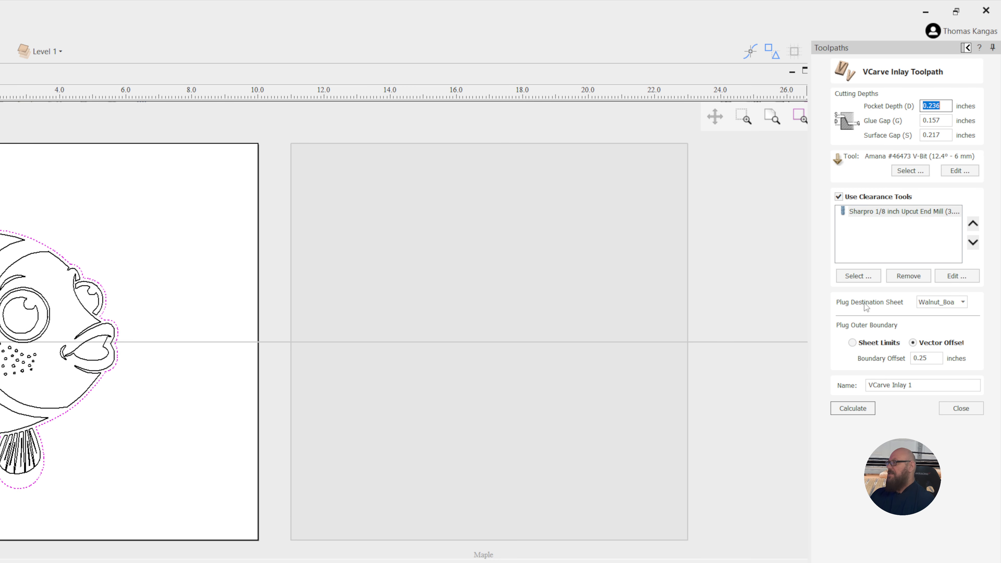
left_click(963, 282)
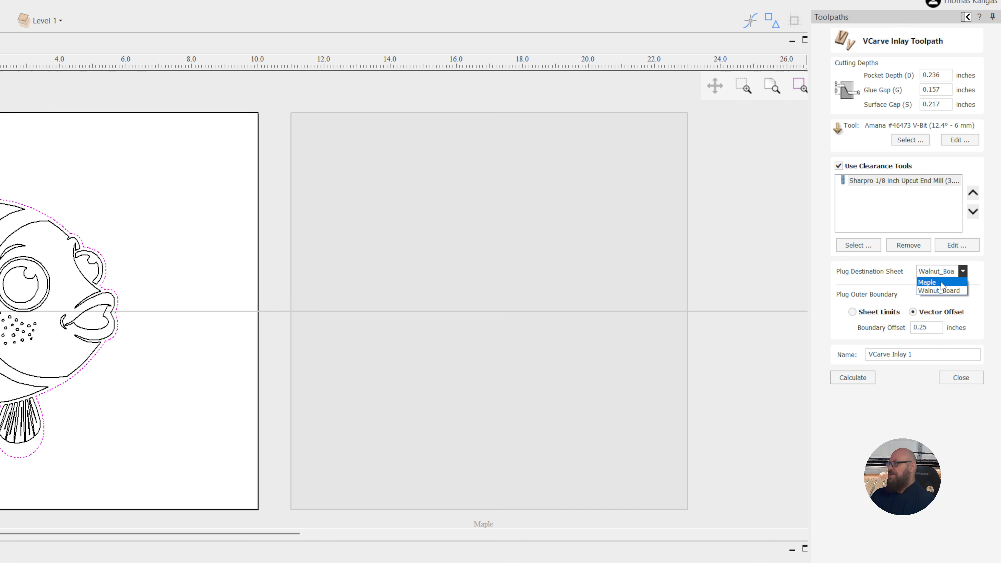
left_click(942, 283)
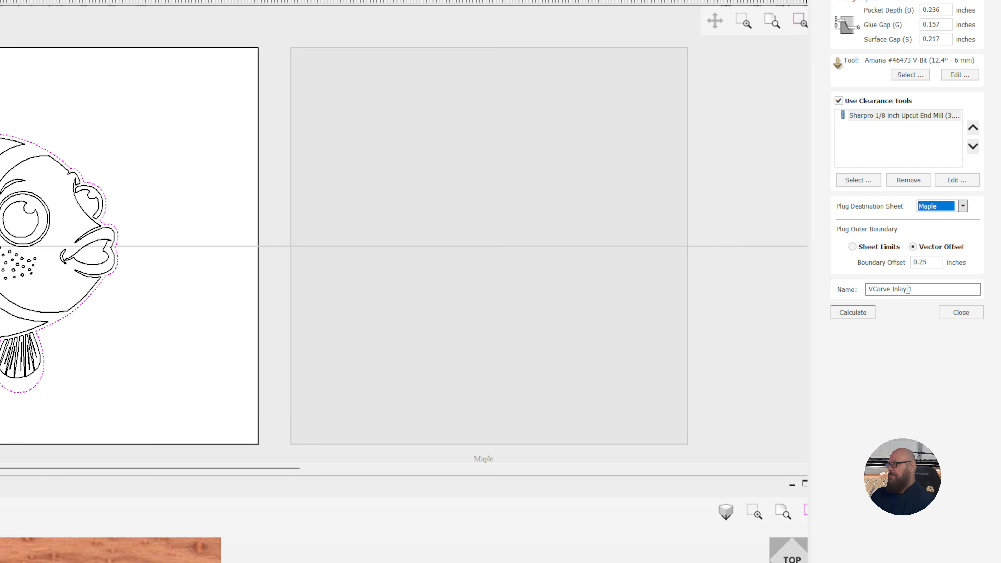
left_click(918, 281)
key("BackSpace")
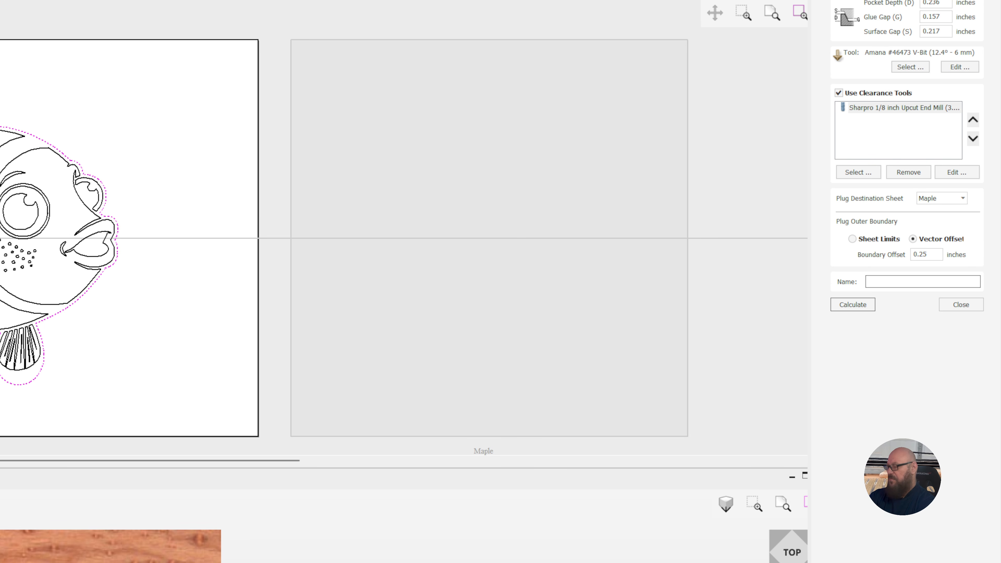
type("fish_outline")
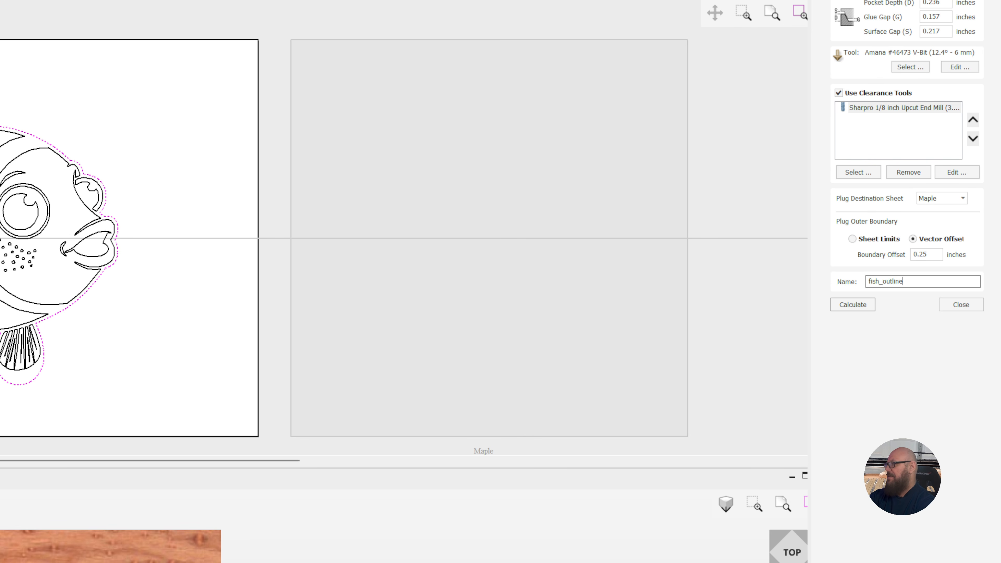
left_click(861, 301)
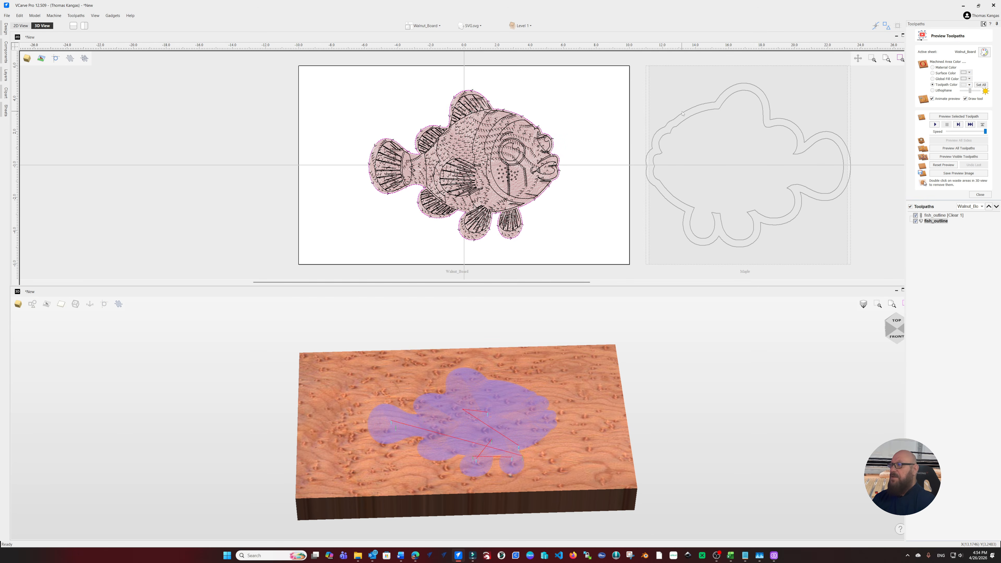
- Activate the Maple sheet and simulate all of its fish_outline plug toolpaths
left_click(681, 98)
double_click(681, 99)
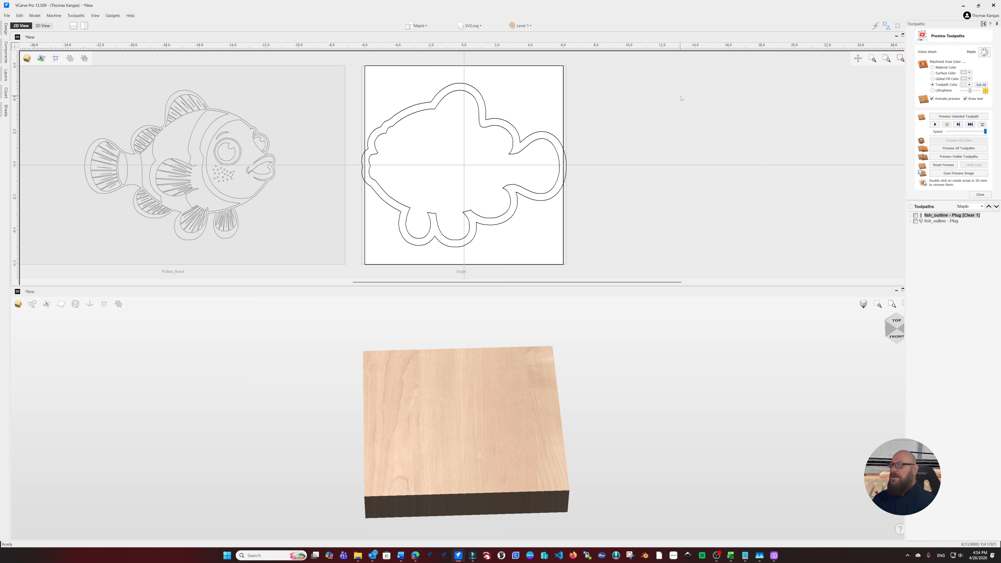
left_click(939, 150)
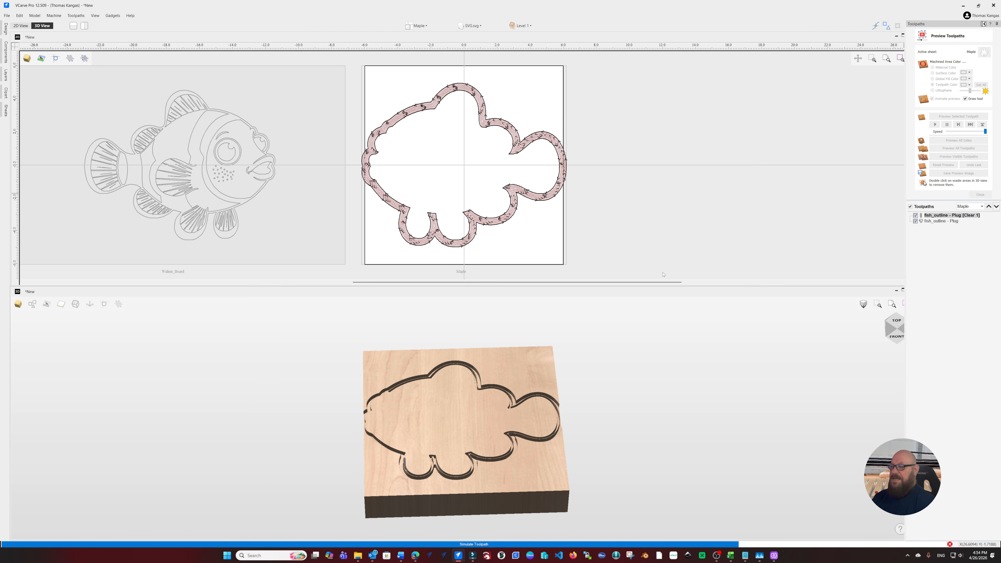
- Activate the Walnut_Board sheet and simulate all of its fish_outline pocket toolpaths
left_click_drag(498, 387, 503, 420)
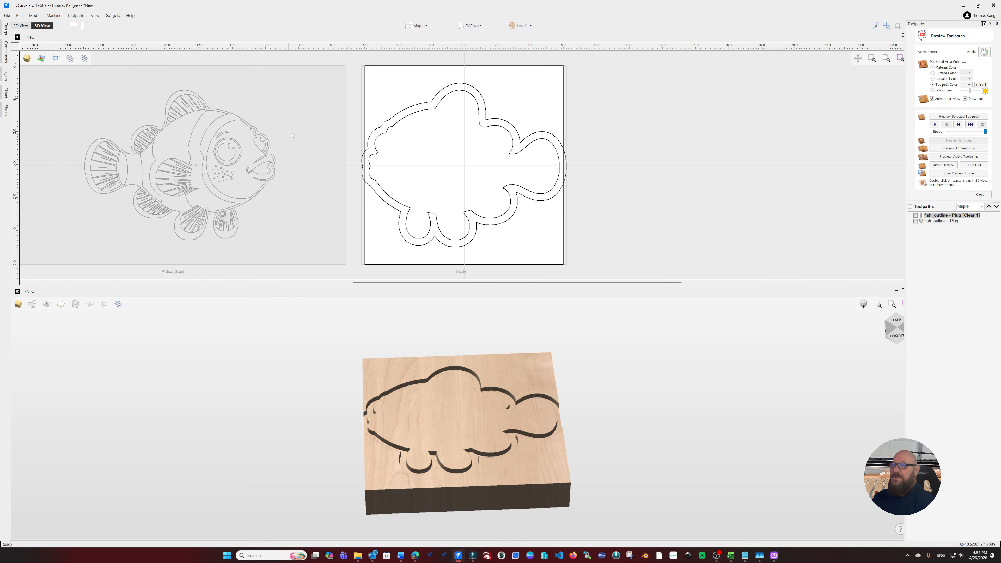
double_click(319, 136)
left_click(911, 206)
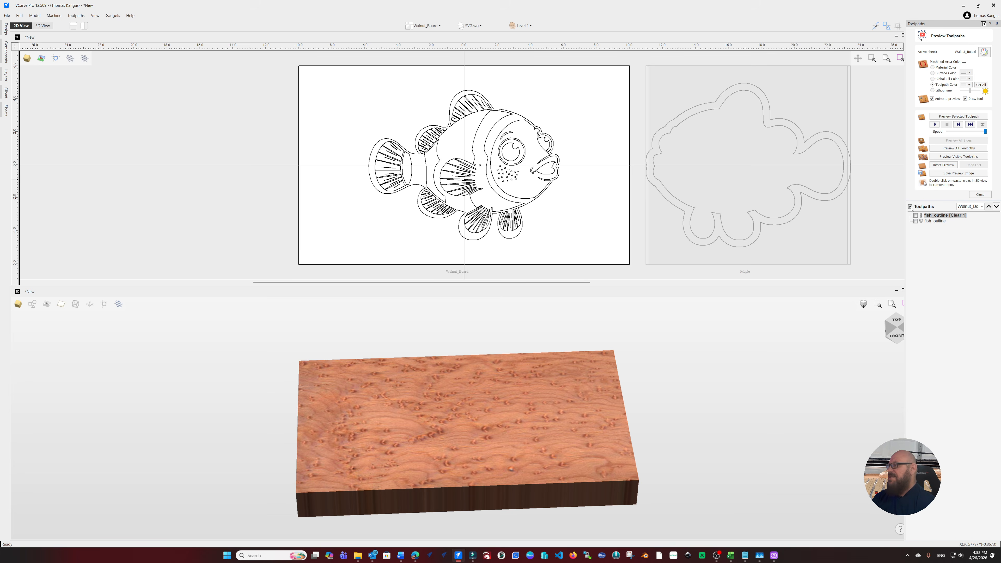
left_click(942, 149)
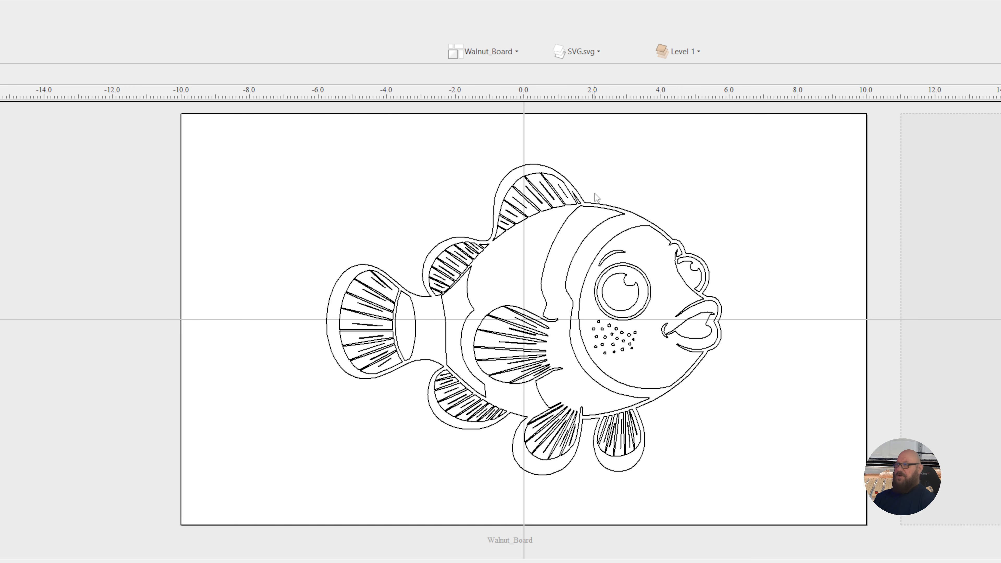
- Copy the fish's outer outline from the Walnut_Board sheet to the Maple sheet
left_click(622, 210)
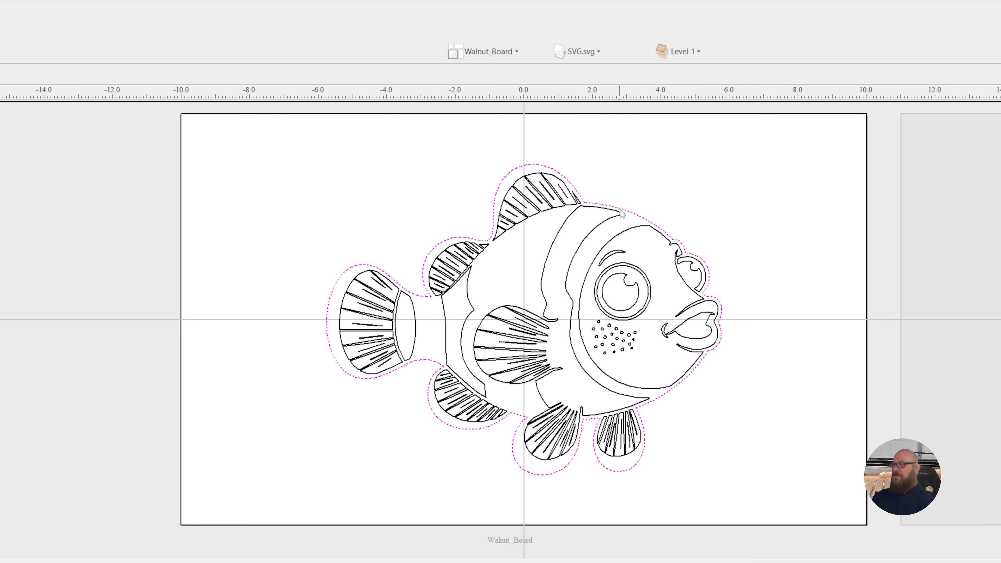
right_click(623, 213)
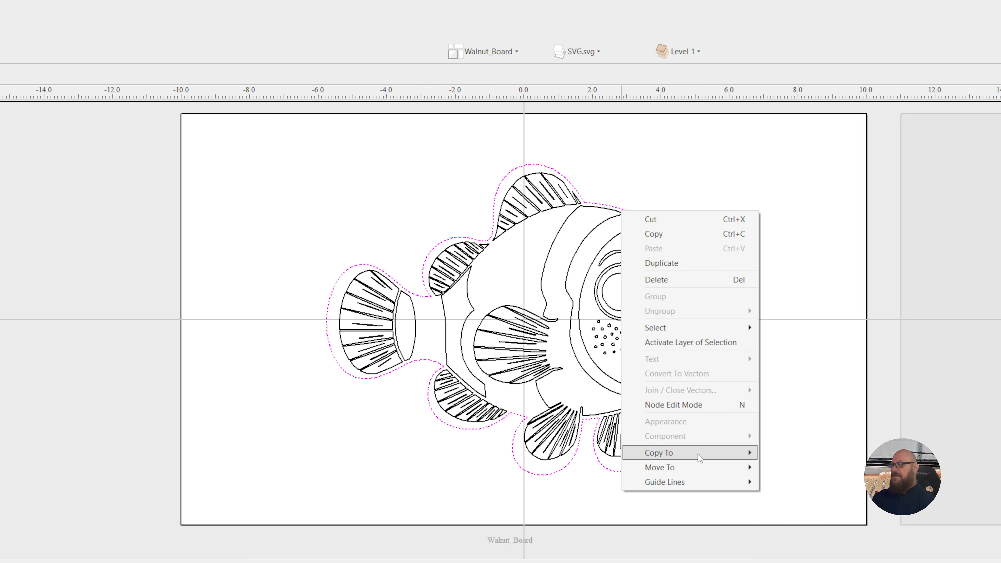
mouse_move(699, 455)
mouse_move(803, 471)
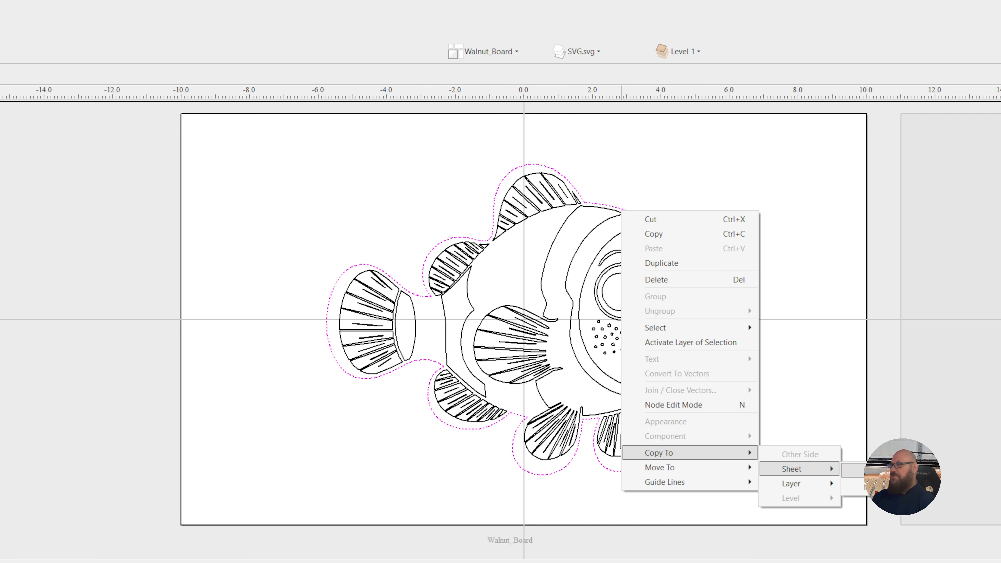
left_click(854, 469)
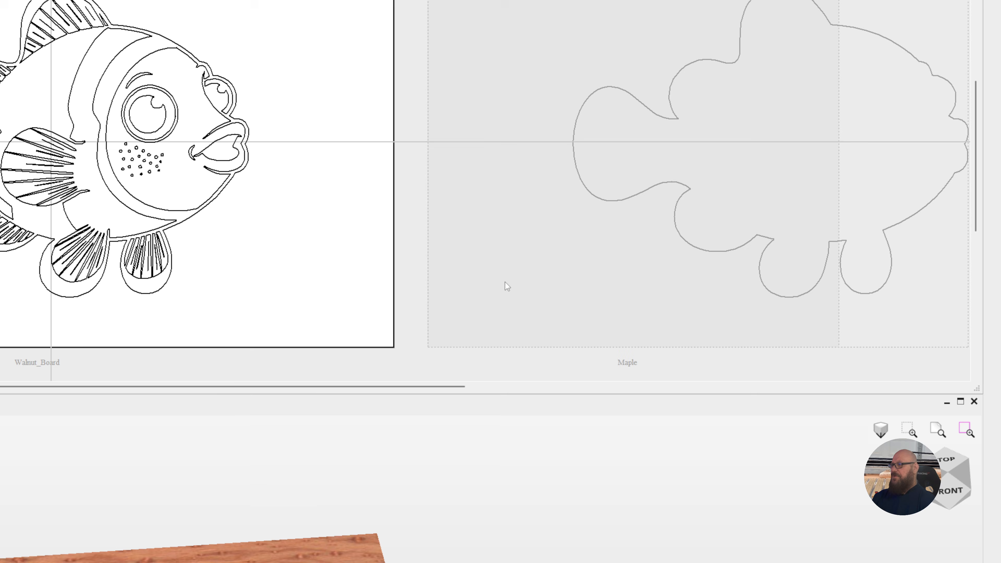
- Centre the copied fish outline on the Maple sheet and flip it horizontally
double_click(506, 282)
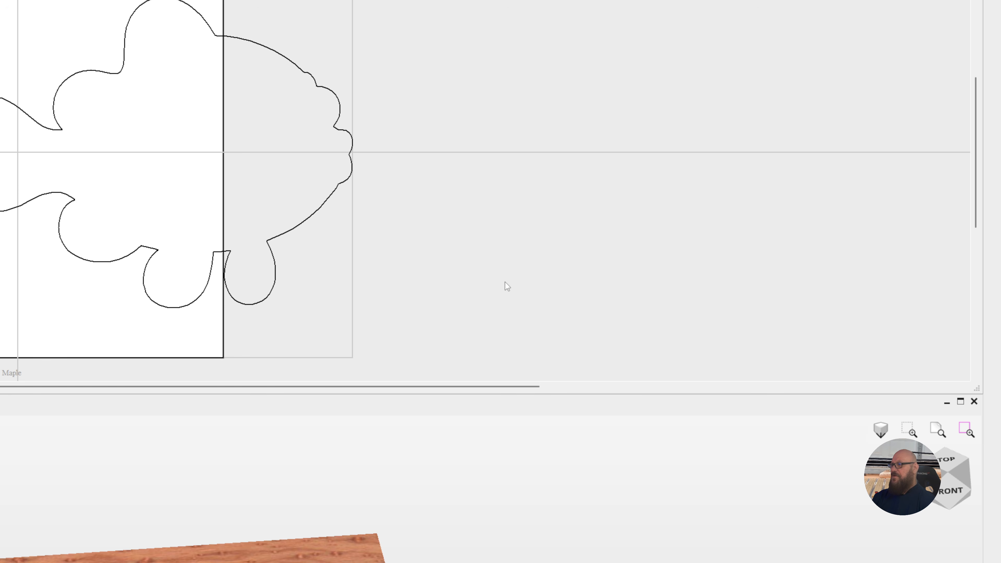
left_click(309, 218)
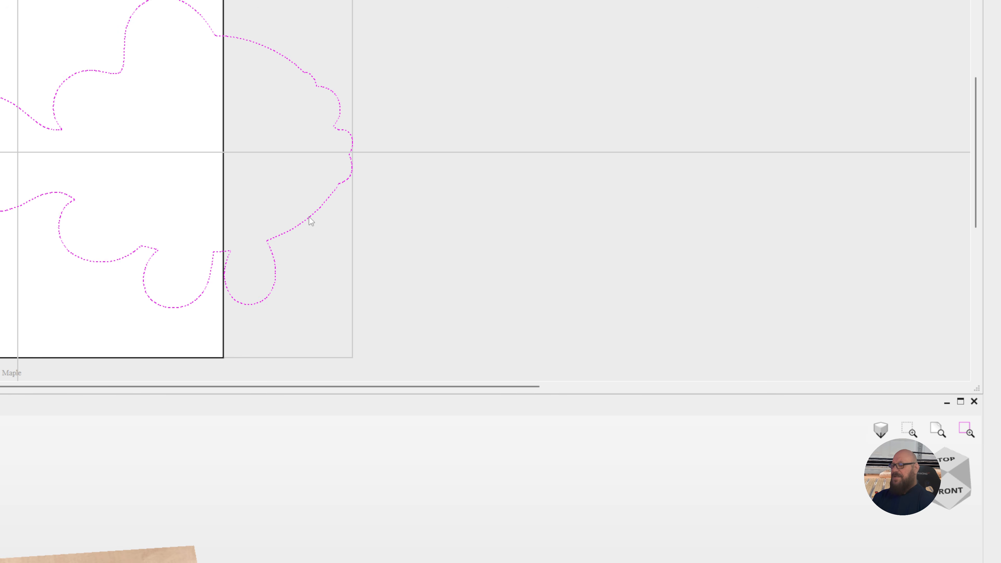
key("F9")
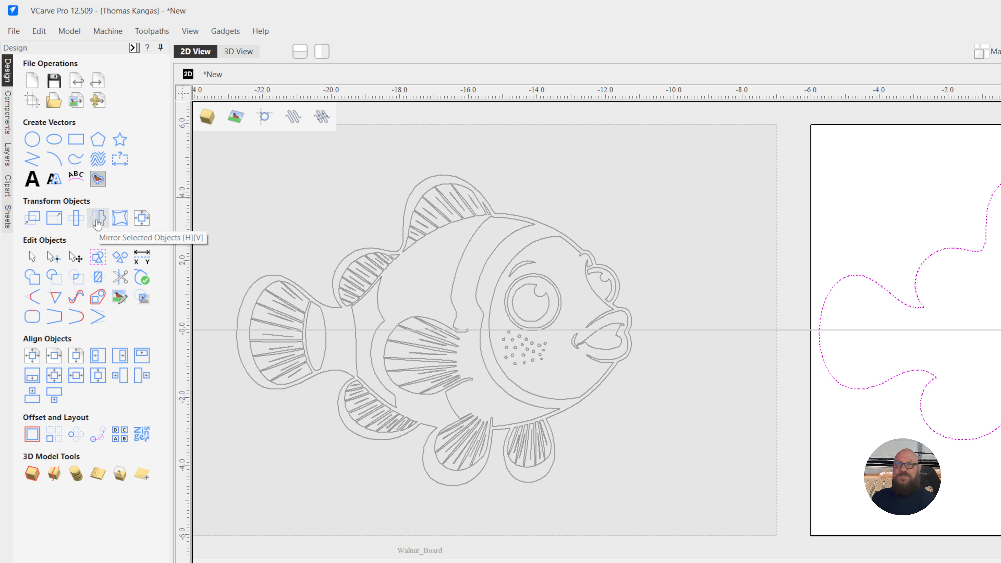
left_click(98, 219)
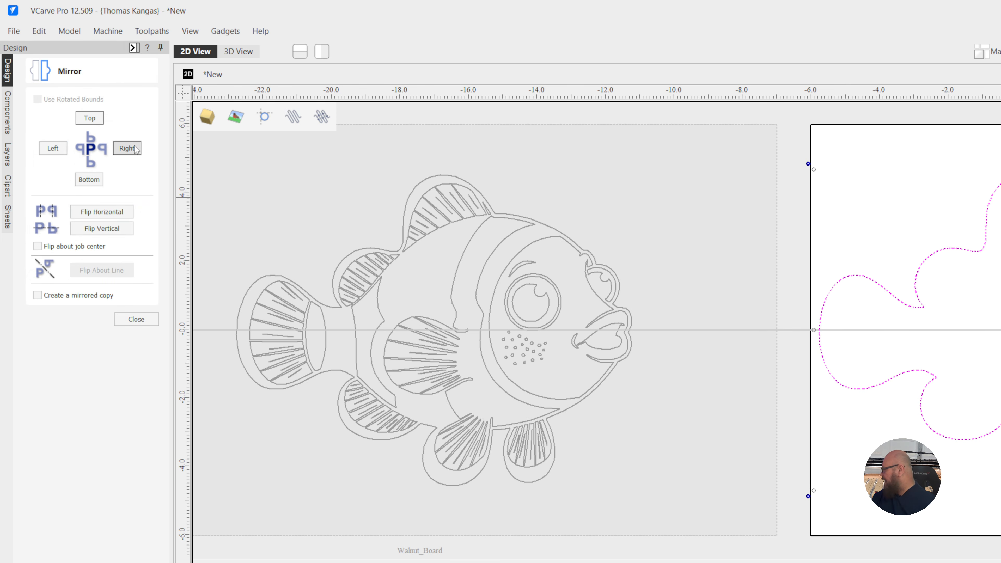
left_click(102, 212)
left_click(137, 319)
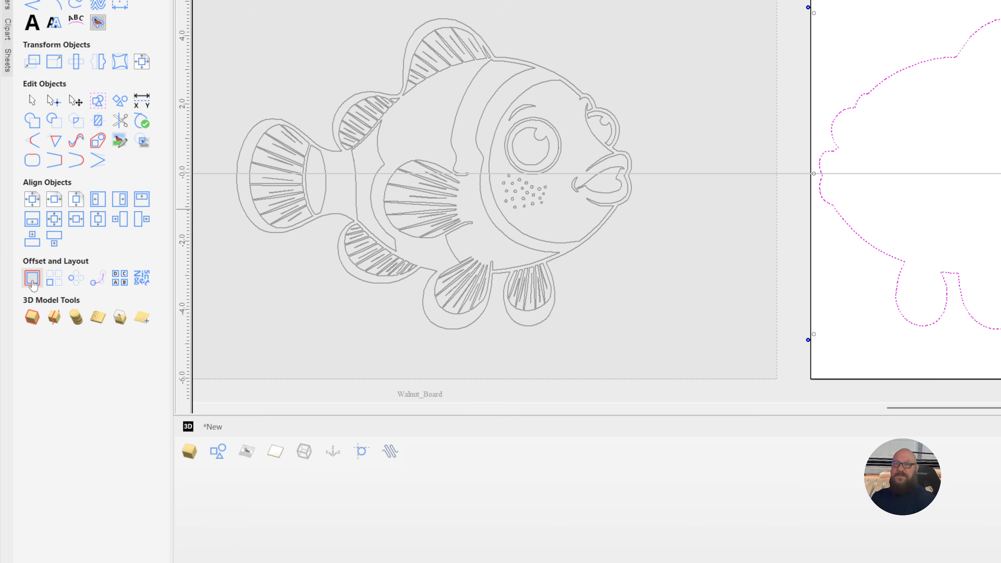
- Offset the mirrored fish outline outwards by 0.25 inches on the Maple sheet, keeping the original
left_click(32, 253)
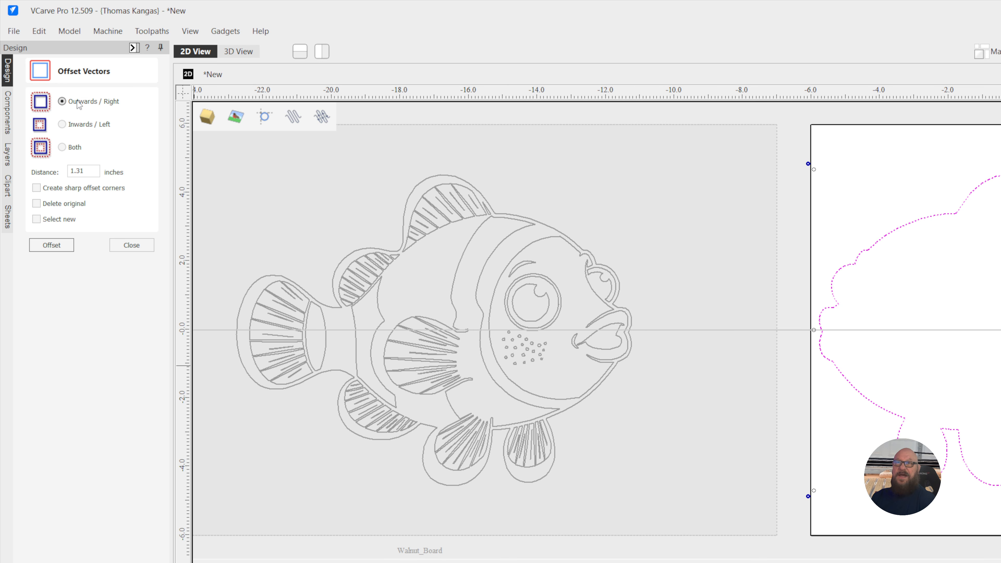
double_click(94, 171)
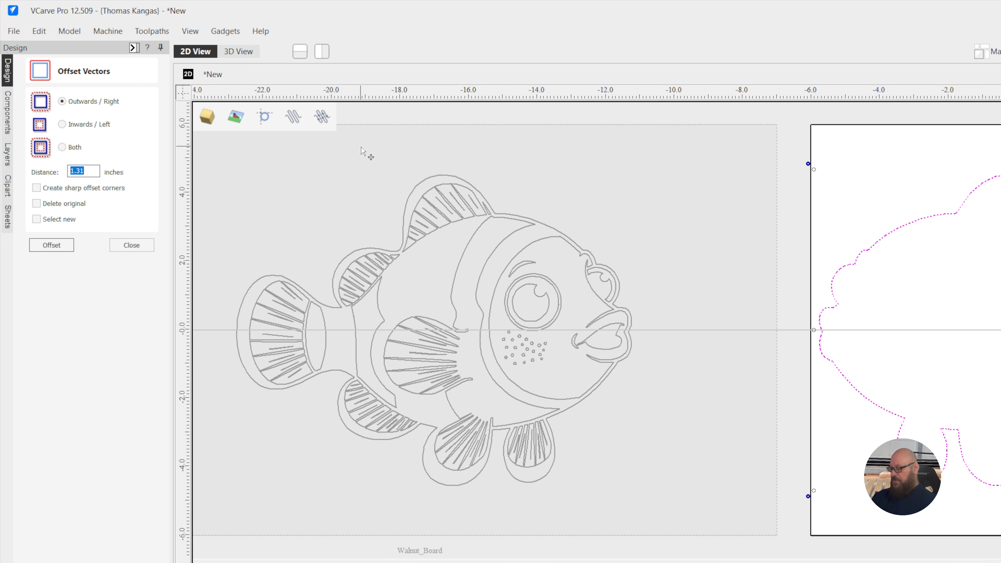
type("0.25")
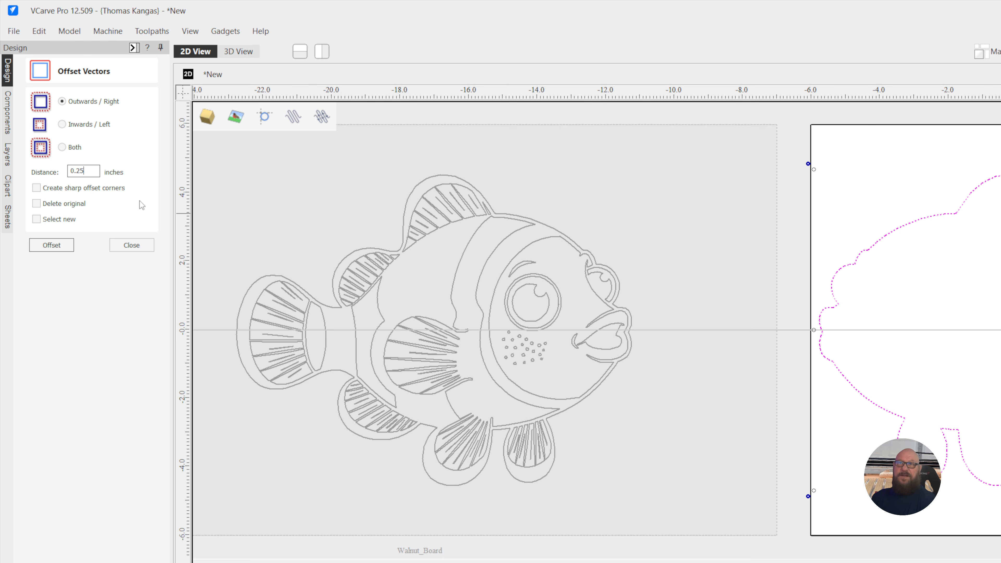
left_click(52, 246)
key("Escape")
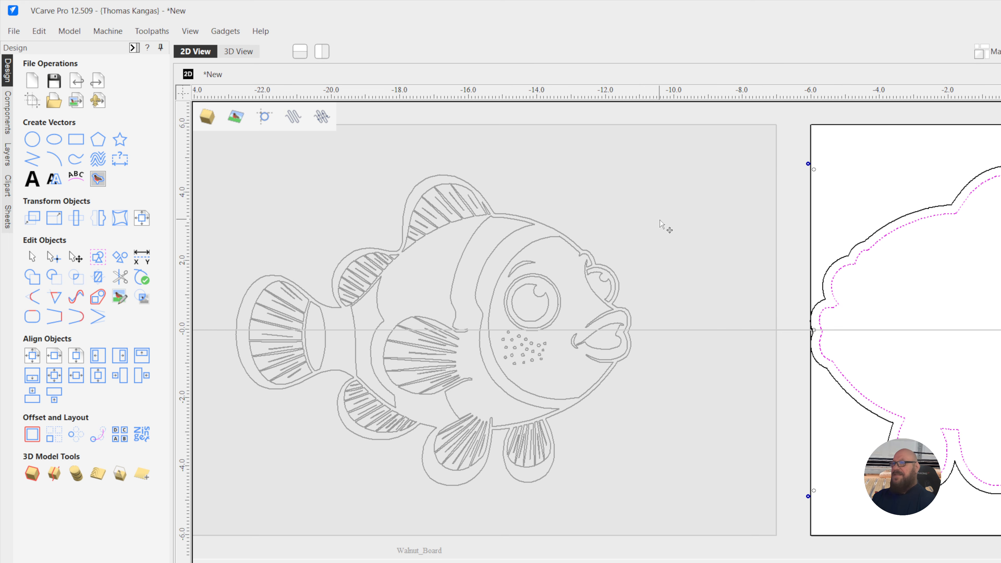
left_click(878, 234)
- Set up a V-Carve toolpath for the outer outline on Walnut_Board with flat depth 0.236 inches and the Amana #46473 V-Bit
double_click(718, 247)
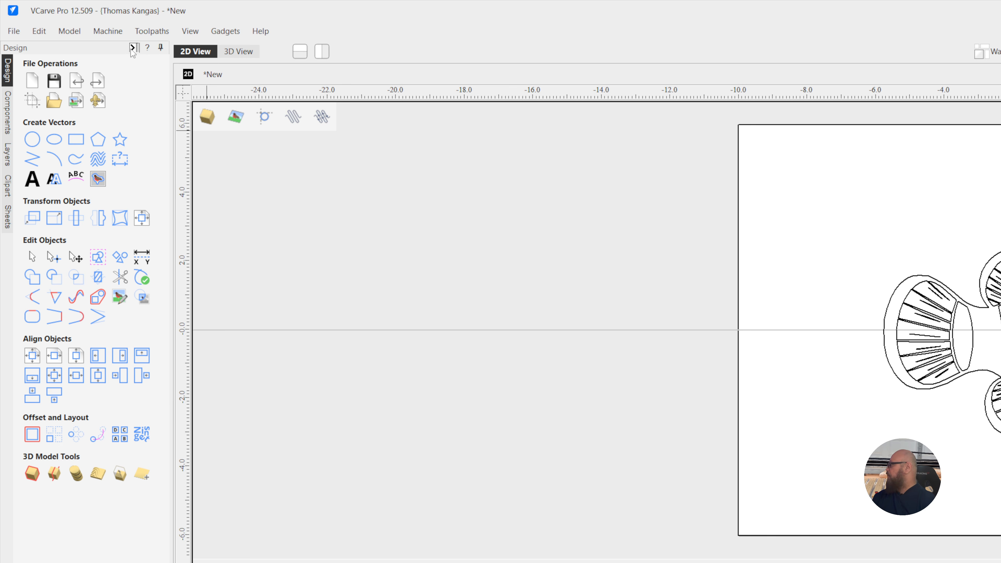
left_click(133, 48)
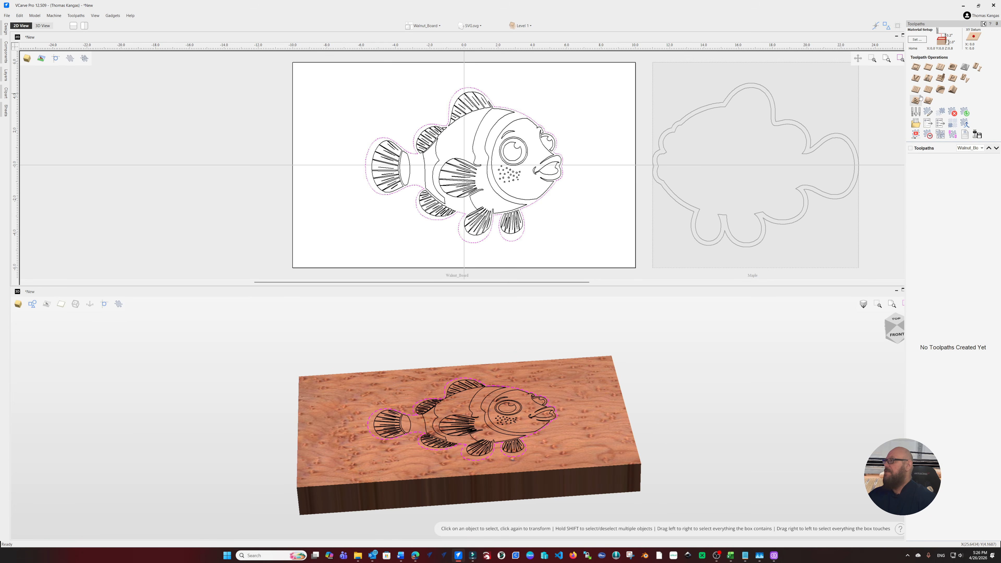
left_click(916, 79)
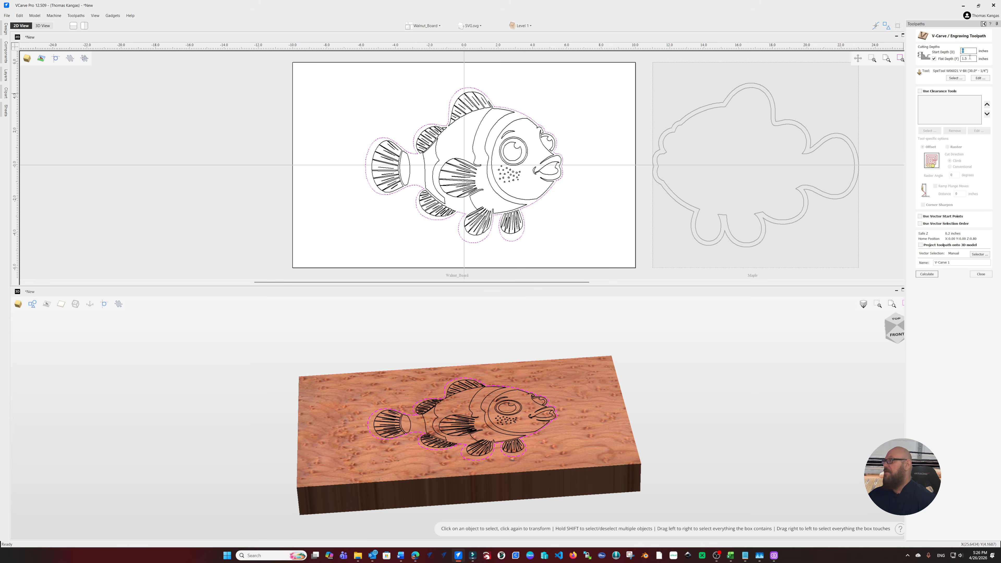
key("Tab")
type("0.236")
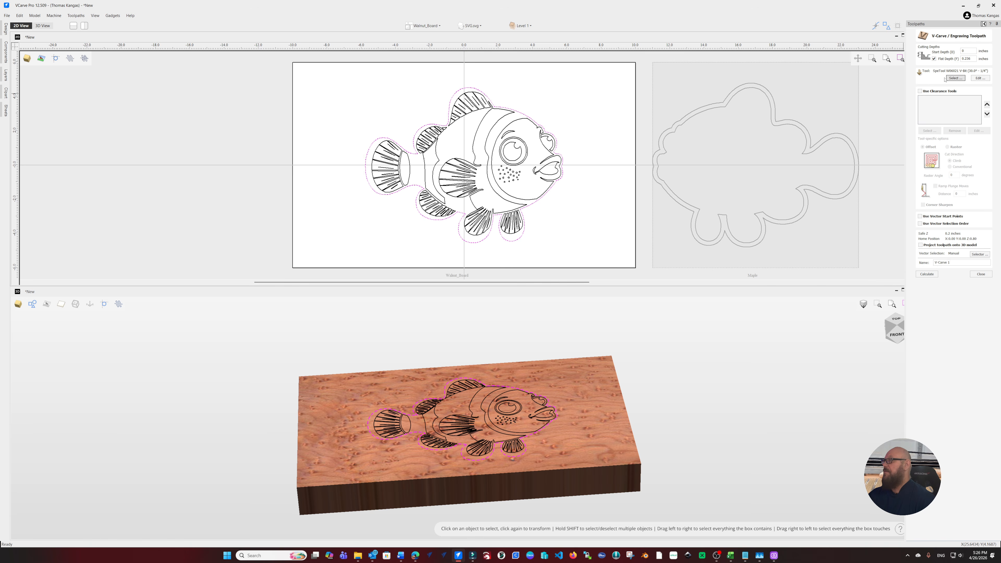
left_click(954, 77)
left_click(418, 233)
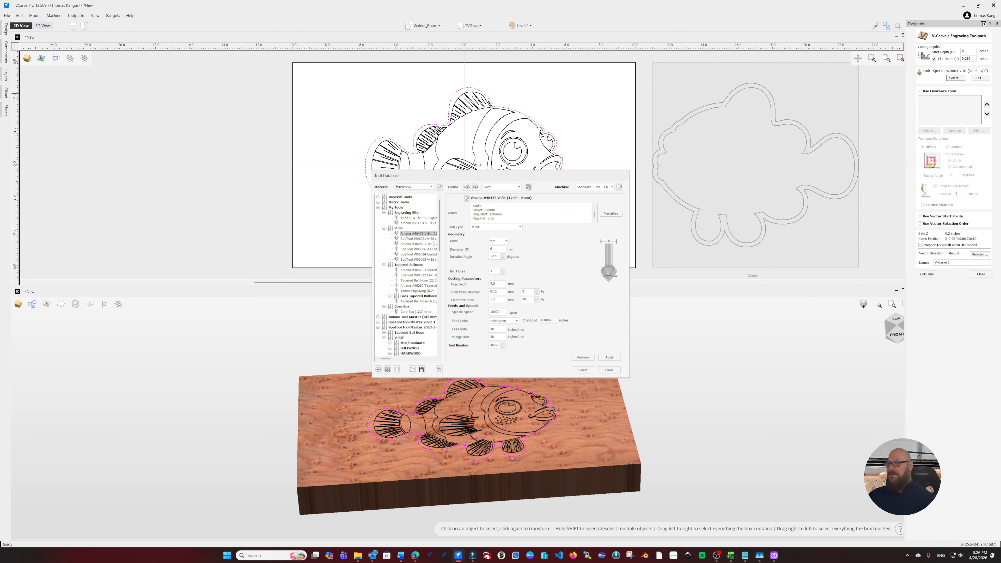
left_click(583, 371)
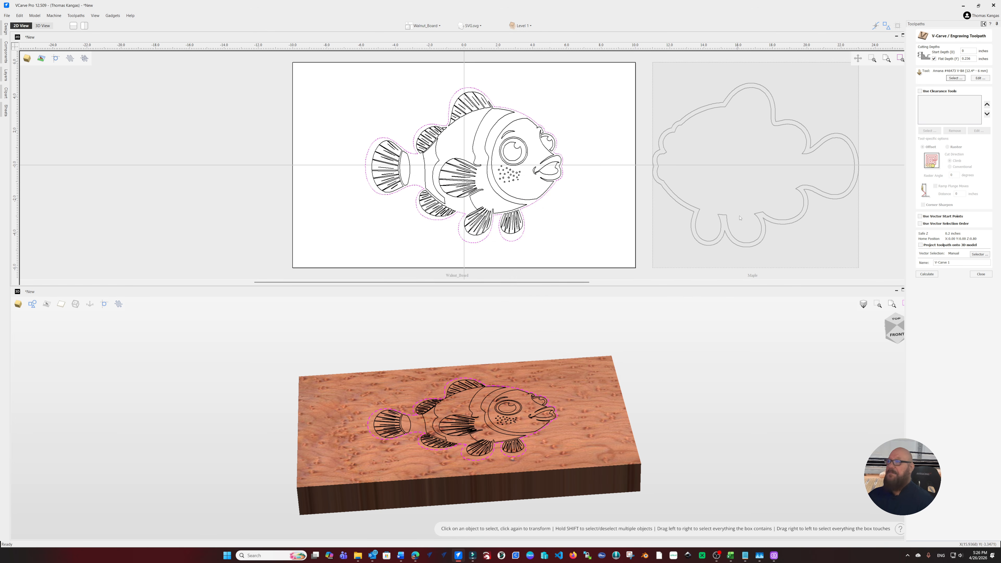
- Enable clearance tools for the V-Carve toolpath and add the Sharpro 1/8 inch Upcut End Mill
left_click(920, 92)
left_click(930, 131)
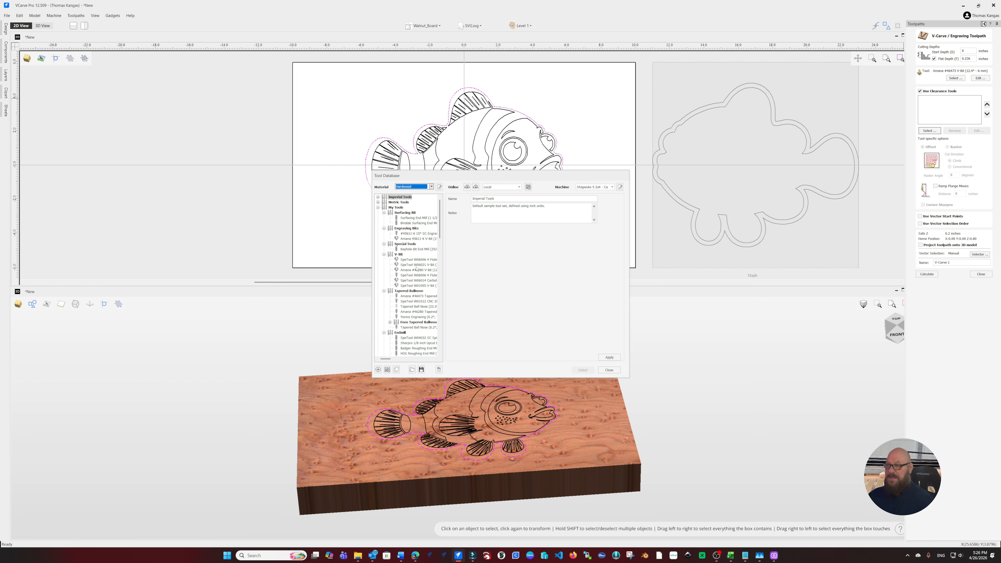
scroll(415, 292, "down", 2)
left_click(414, 312)
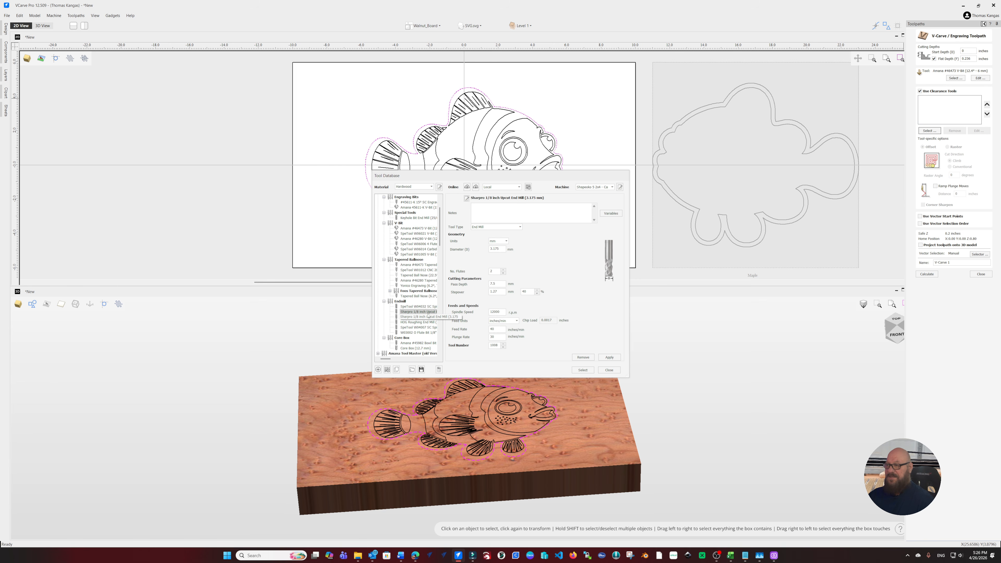
left_click(583, 370)
- Calculate the walnut V-Carve toolpath under the name fish_outline and simulate all toolpaths on the board
left_click(953, 262)
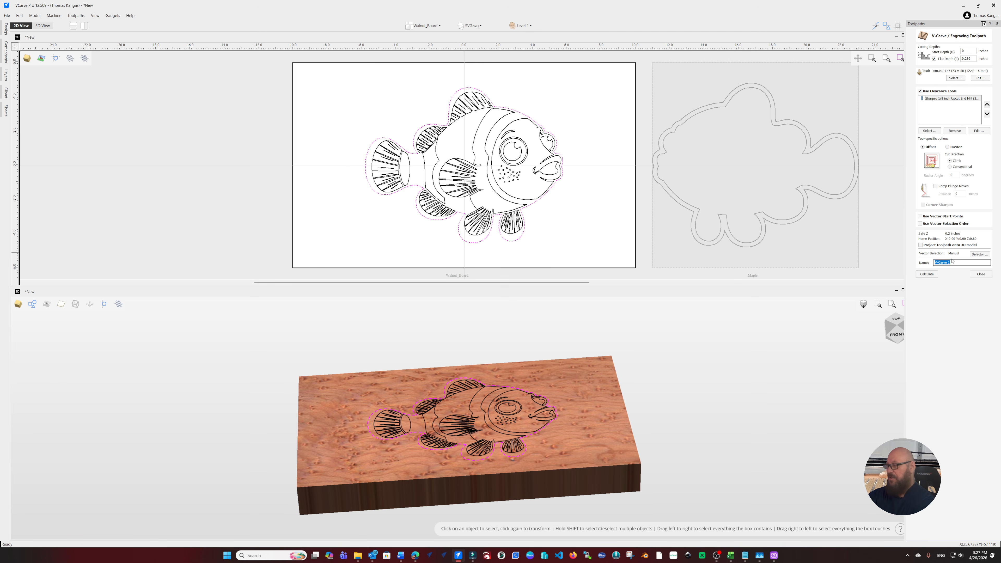
type("fish")
type("_")
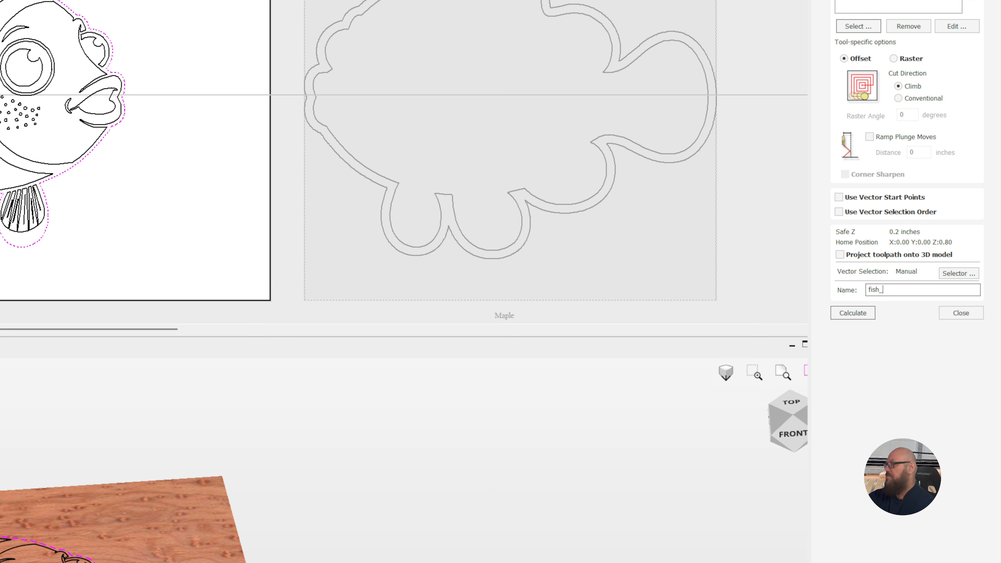
type("outline")
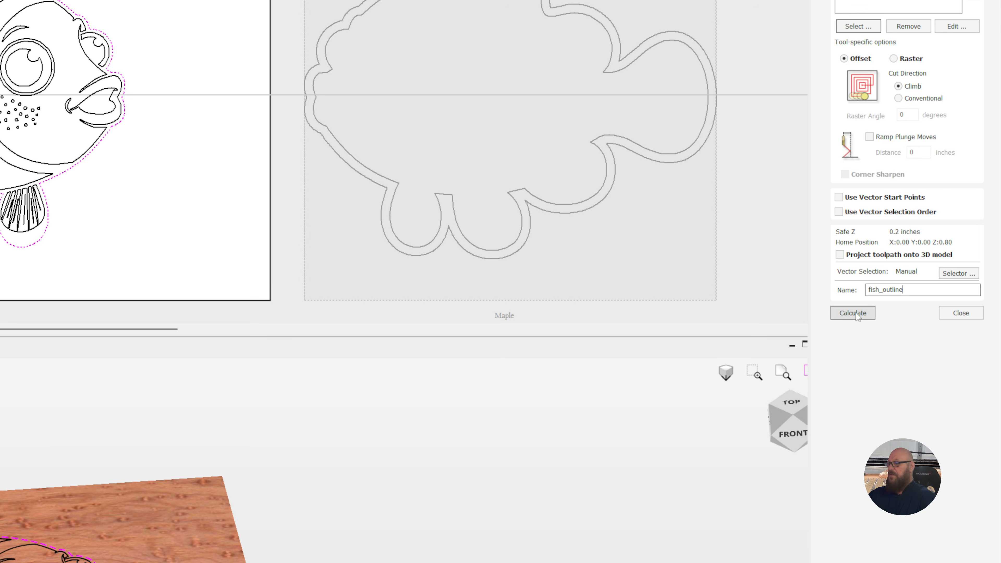
left_click(854, 314)
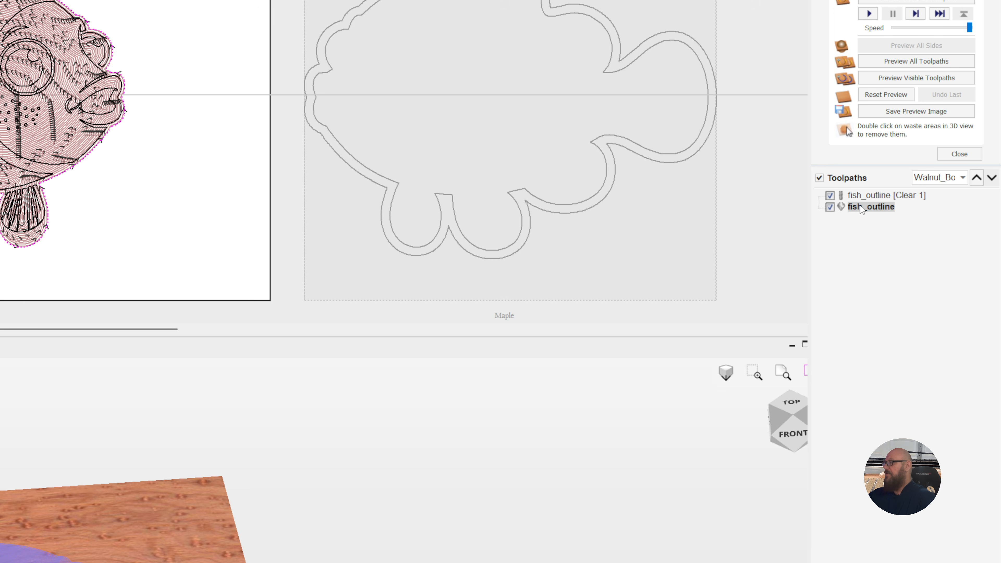
left_click(871, 63)
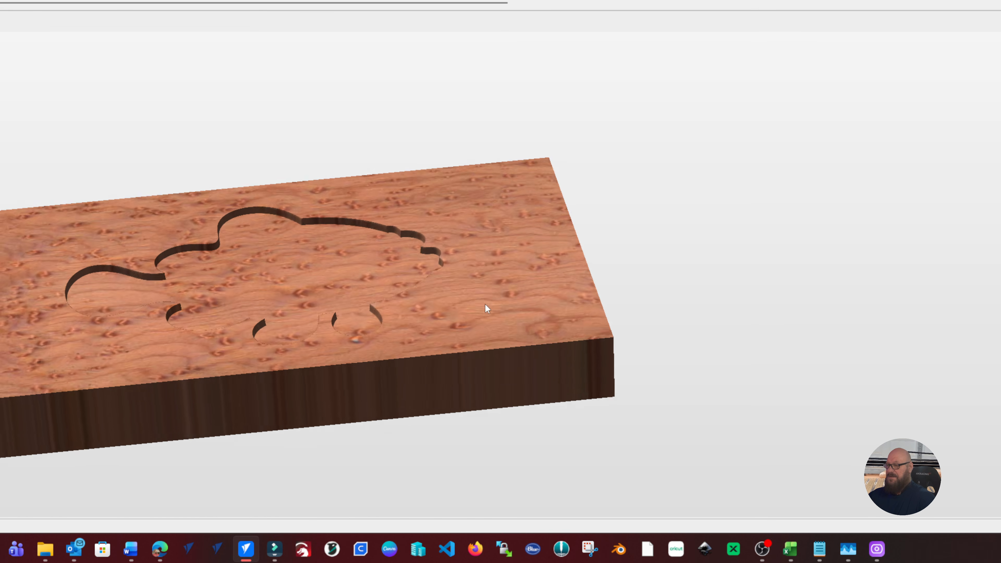
left_click_drag(485, 305, 486, 360)
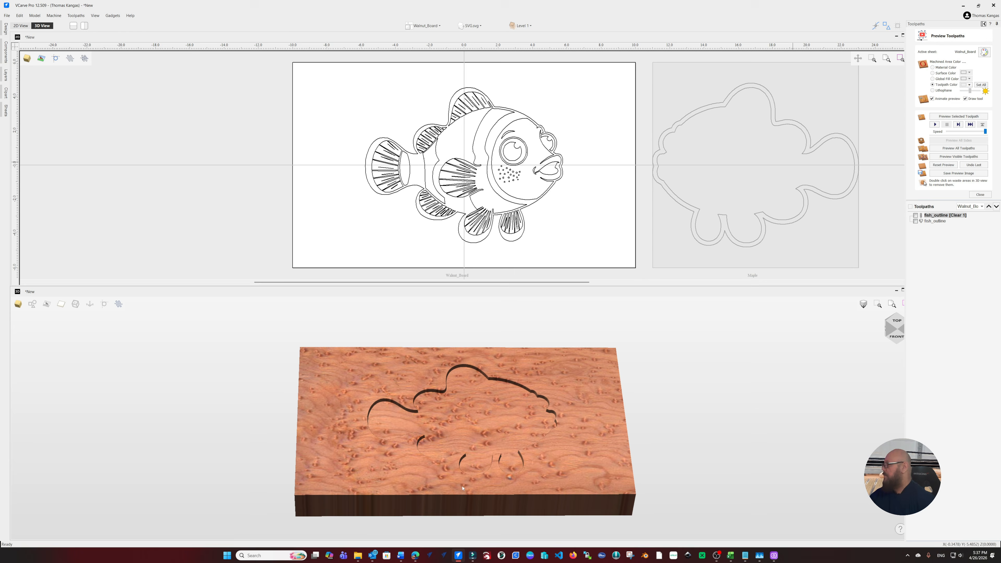
- Set up a V-Carve toolpath for both fish outlines on the Maple sheet with start depth 0.073 inches and flat depth 0.222 inches
left_click(816, 246)
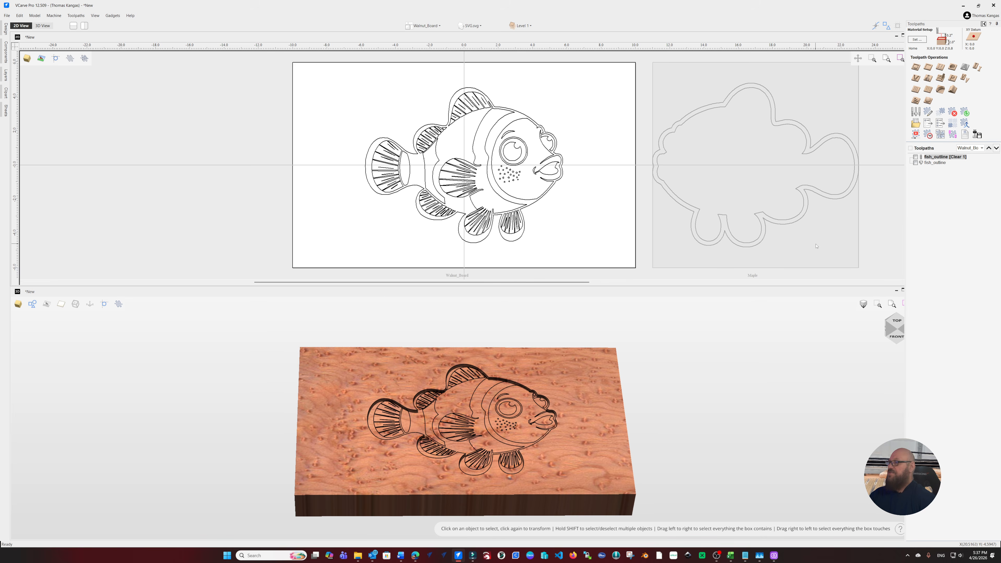
left_click(817, 246)
left_click_drag(558, 104, 459, 195)
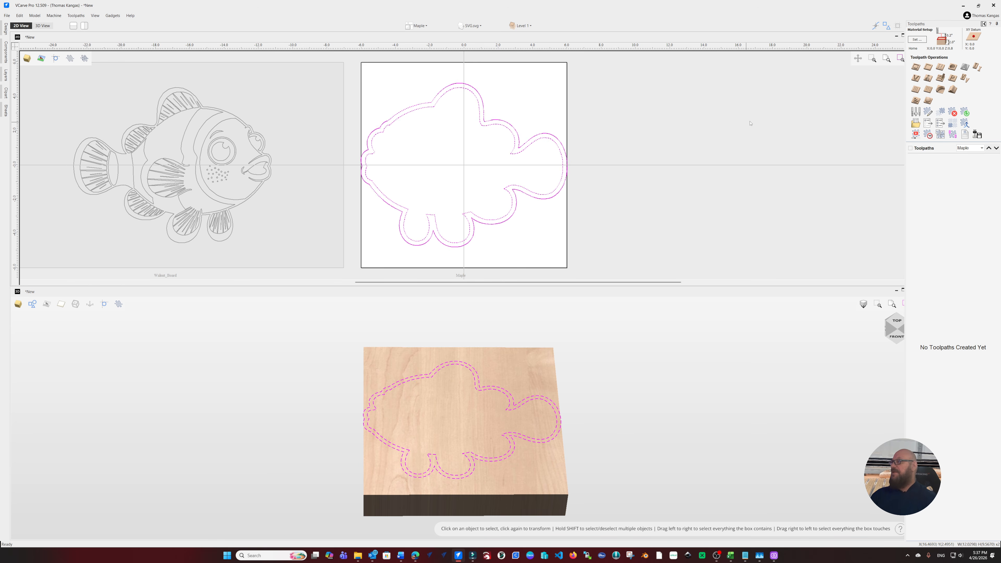
left_click(917, 79)
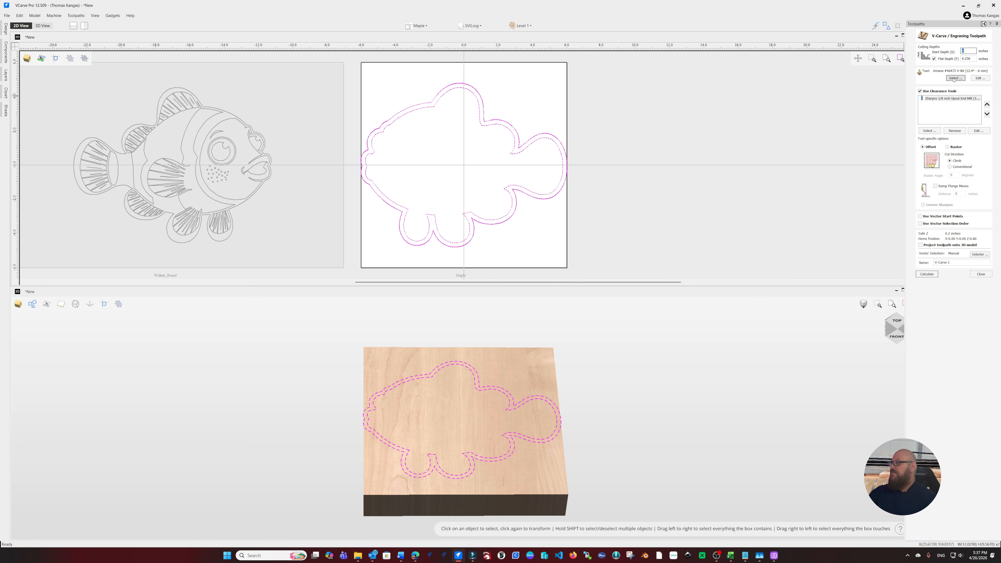
type("0.073")
key("Tab")
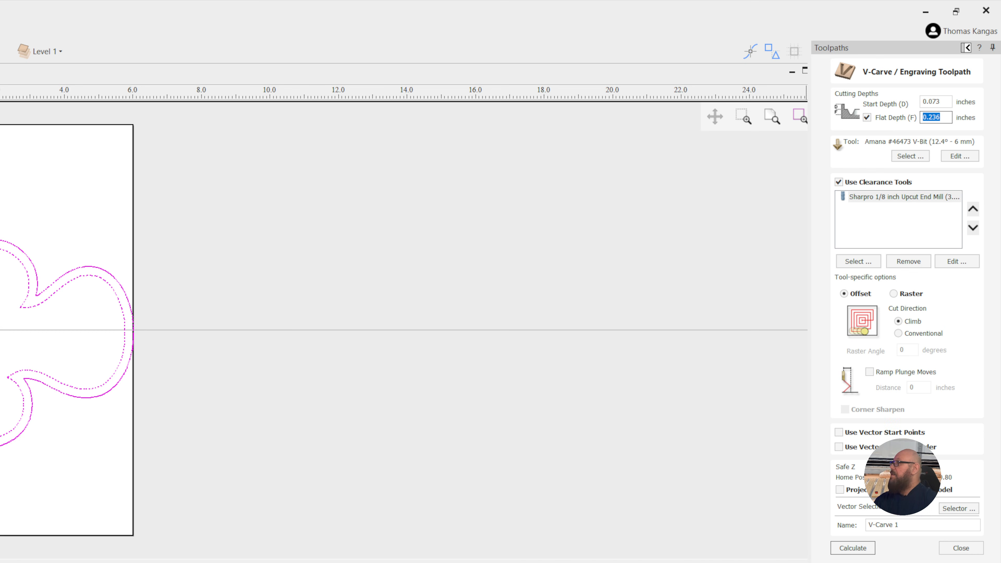
type("0.222")
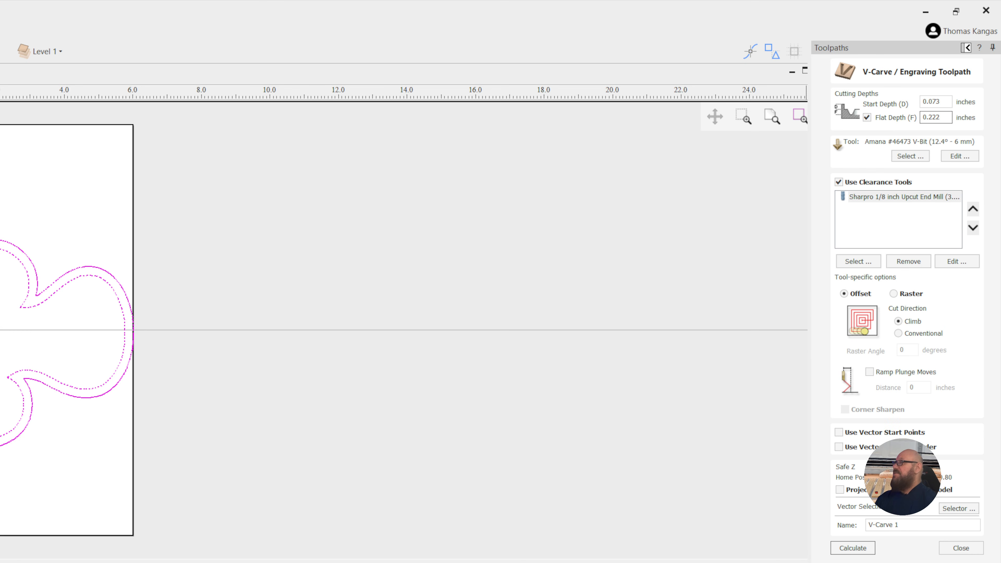
- Calculate the maple V-Carve toolpath under the name fish_outline_plug and simulate all toolpaths on the Maple sheet
left_click_drag(917, 526, 868, 526)
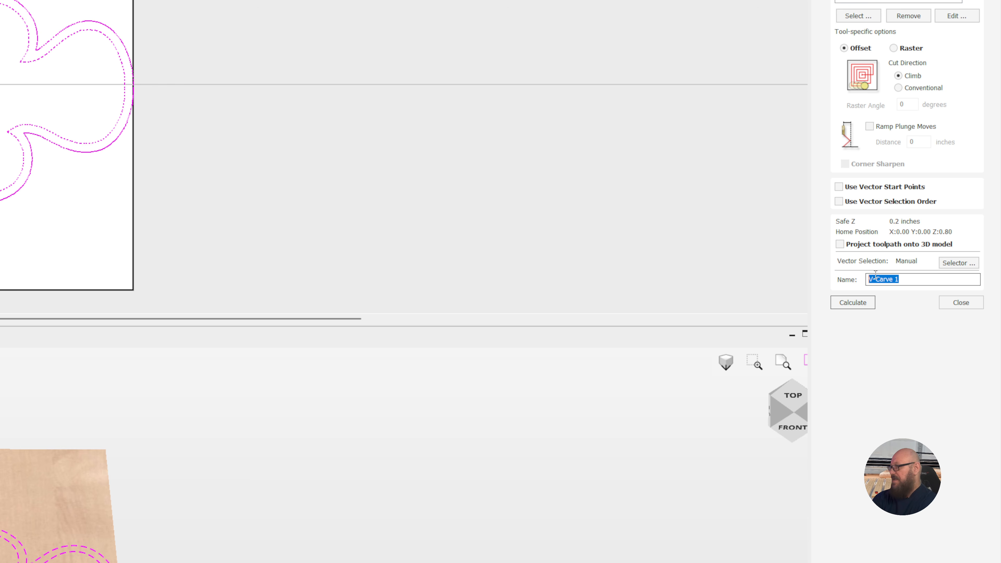
type("fish_out")
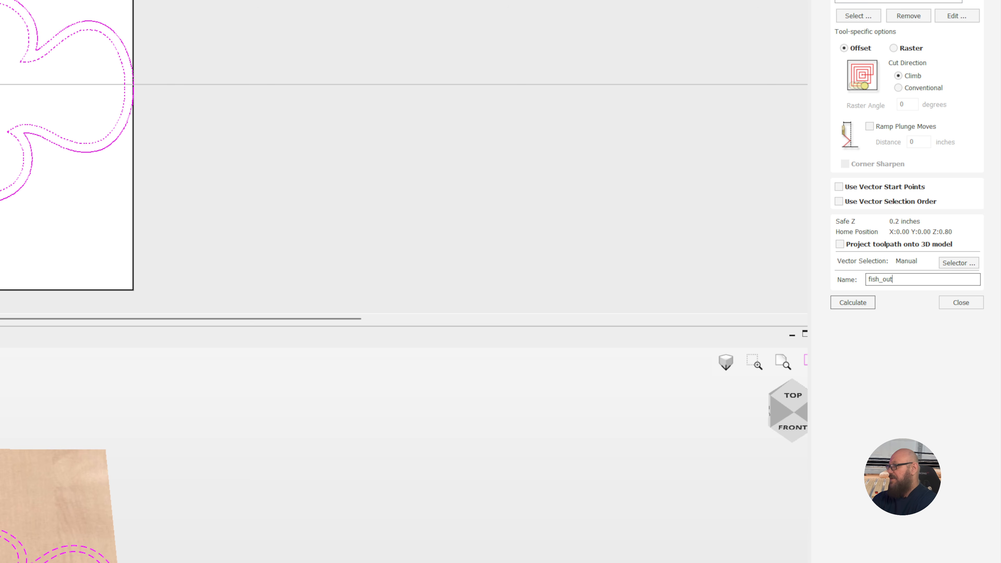
type("line_plug")
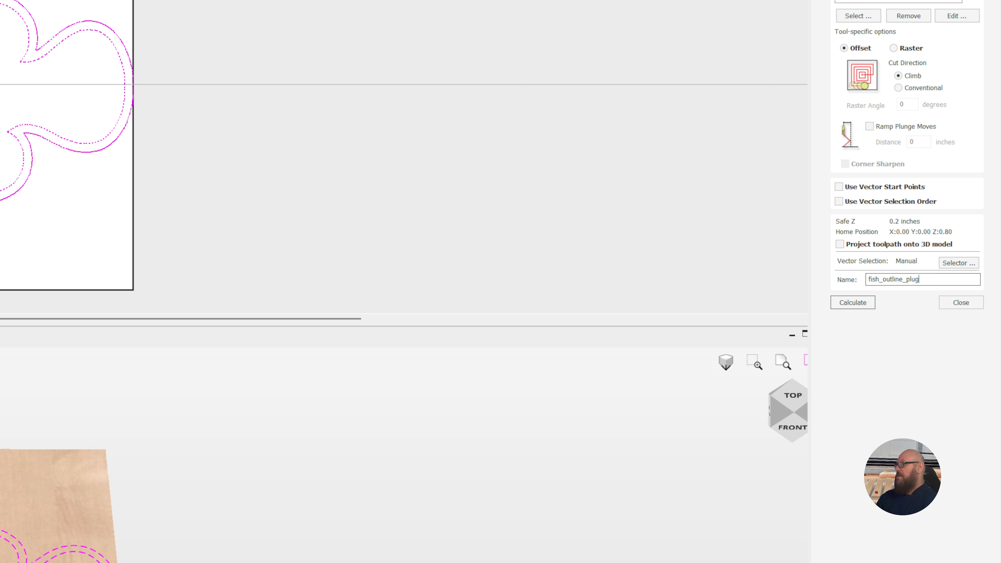
left_click(858, 305)
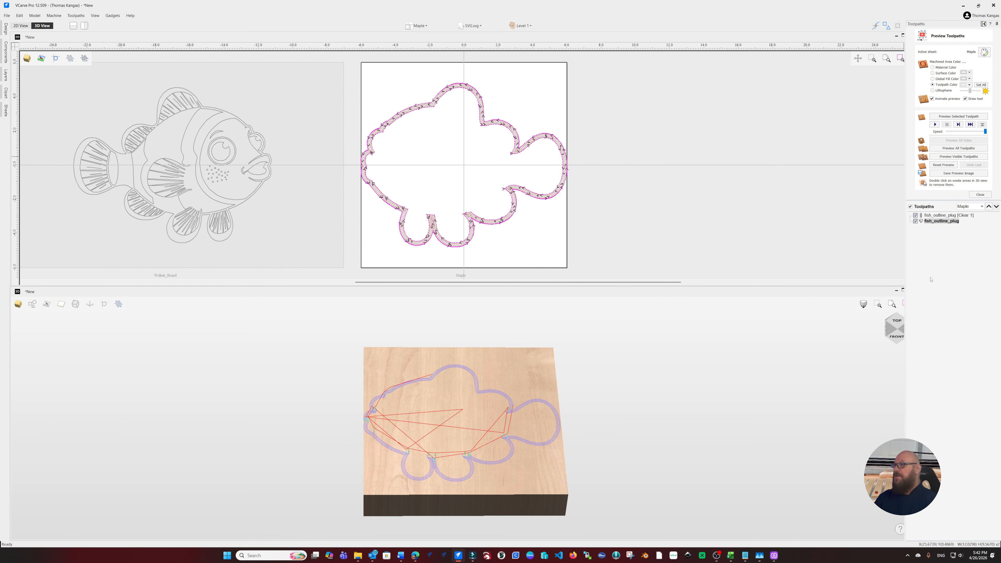
left_click(959, 147)
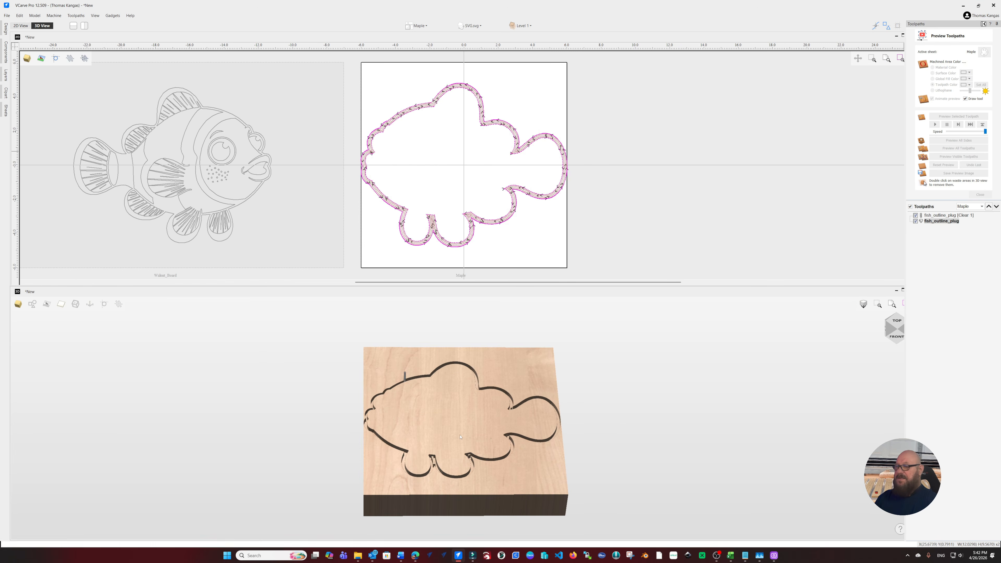